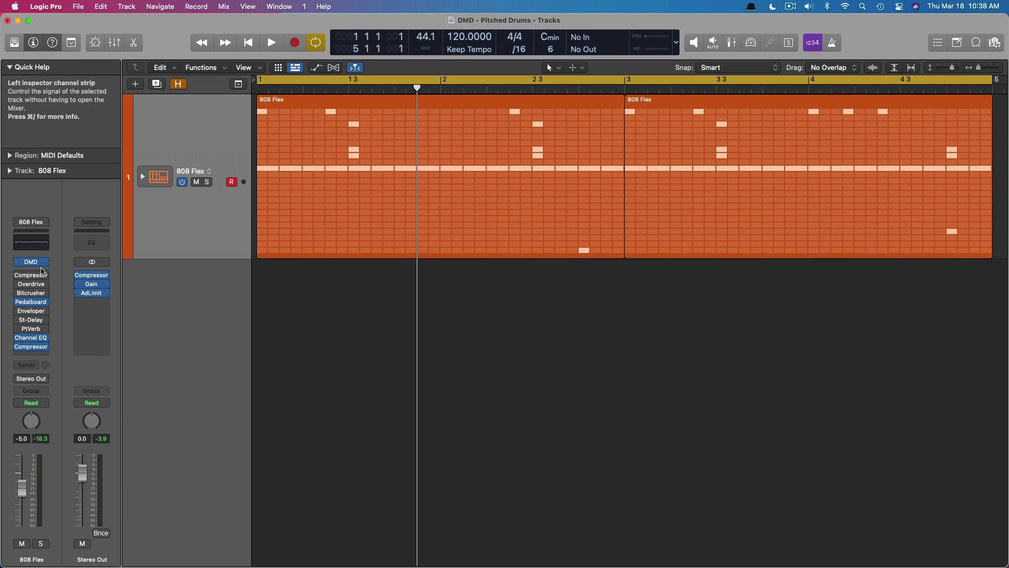
Open the 808 Flex Drum Machine Designer and select the Kick 1, Snare 1 and Rim pads.
{"action": "left_click", "coordinate": [31, 262]}
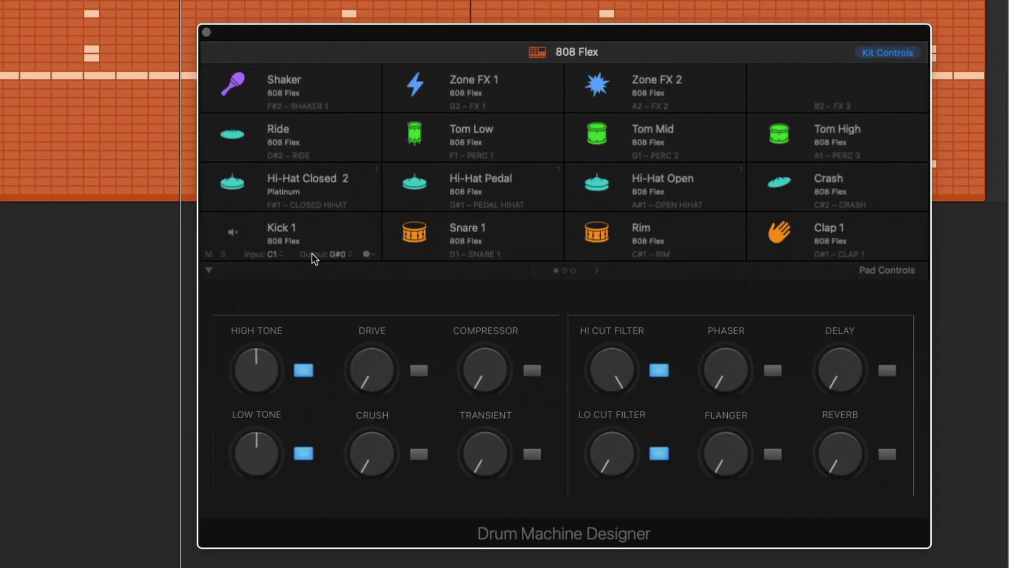
{"action": "left_click", "coordinate": [342, 229]}
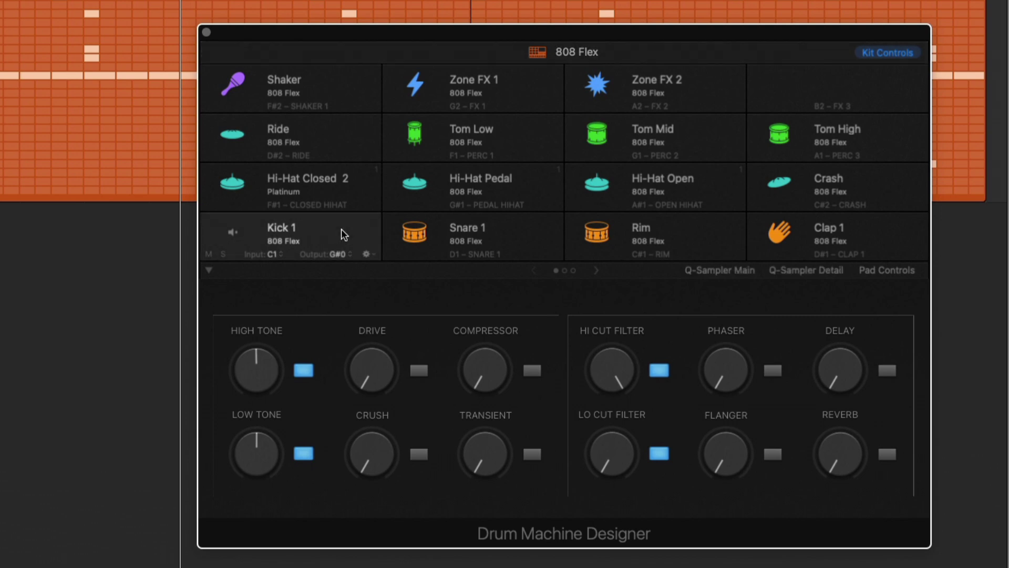
{"action": "left_click", "coordinate": [520, 236]}
{"action": "left_click", "coordinate": [675, 231]}
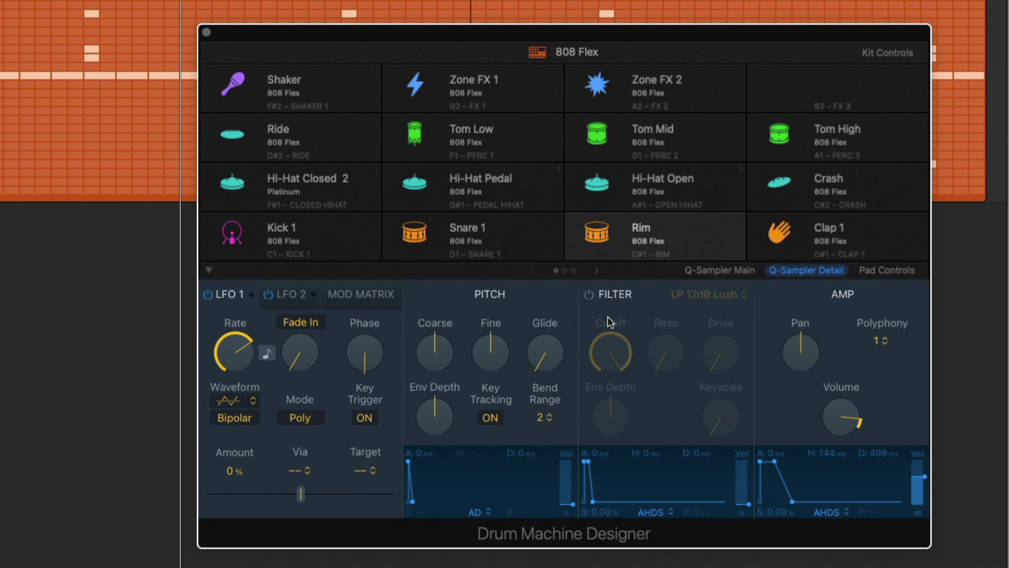
Compare the Rim pad's Pad Controls and Q-Sampler Detail views, then show the per-pad Mixer.
{"action": "left_click", "coordinate": [877, 273]}
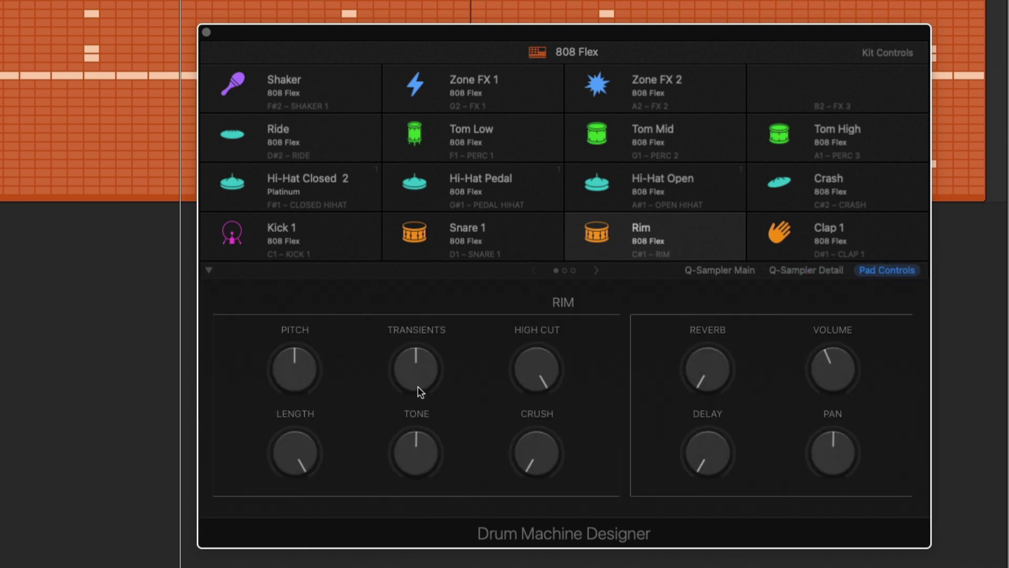
{"action": "left_click", "coordinate": [806, 270]}
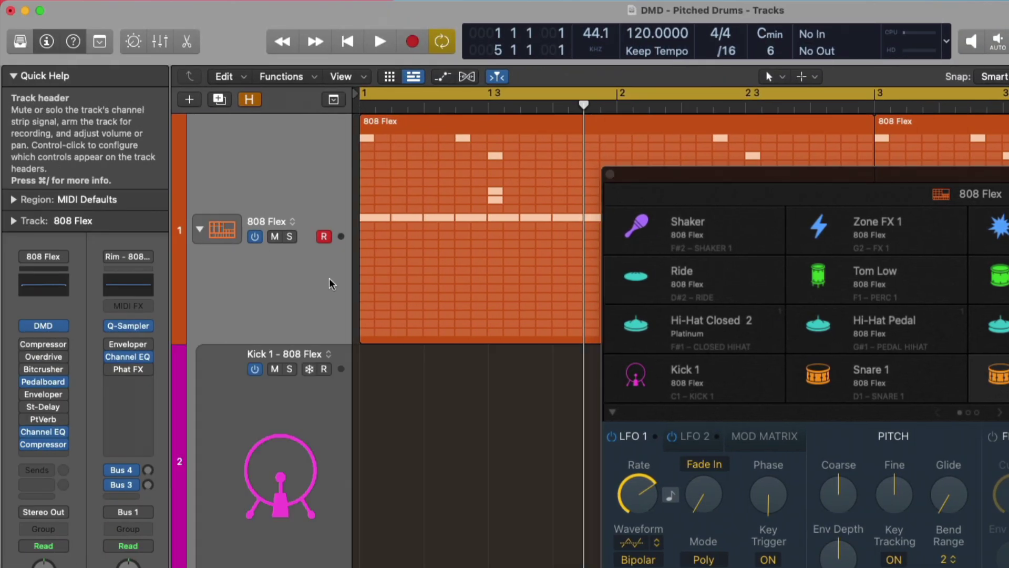
{"action": "key", "text": "x"}
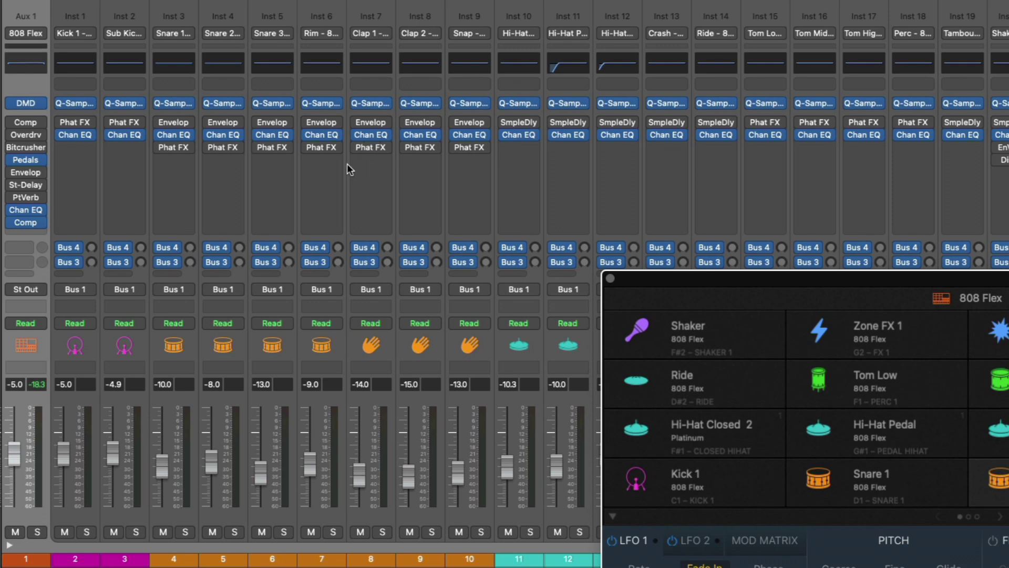
Replace the Clap 1 pad's sampler with a mono Drum Synth.
{"action": "key", "text": "x"}
{"action": "scroll", "coordinate": [305, 380], "scroll_direction": "down", "scroll_amount": 15}
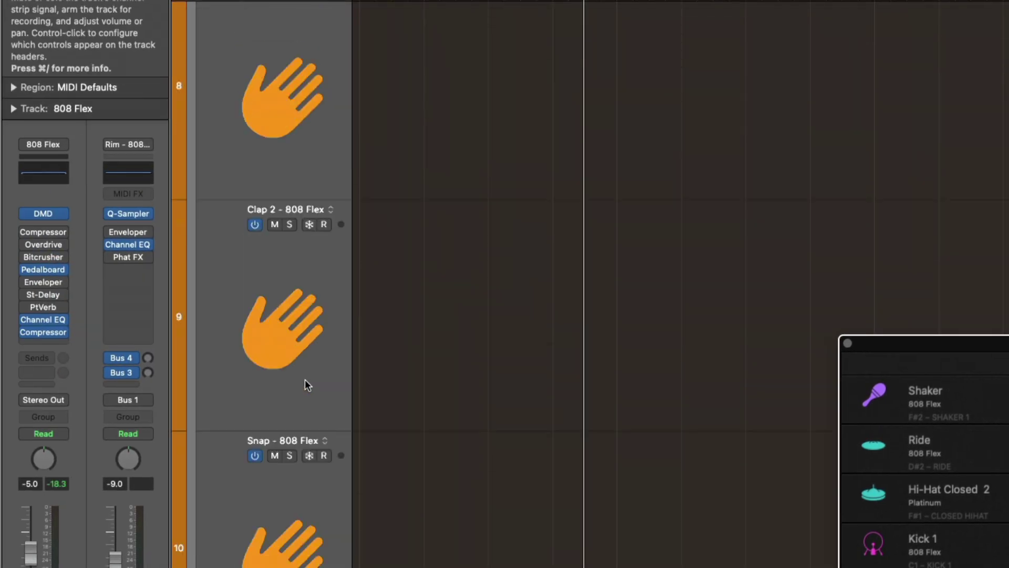
{"action": "left_click", "coordinate": [288, 169]}
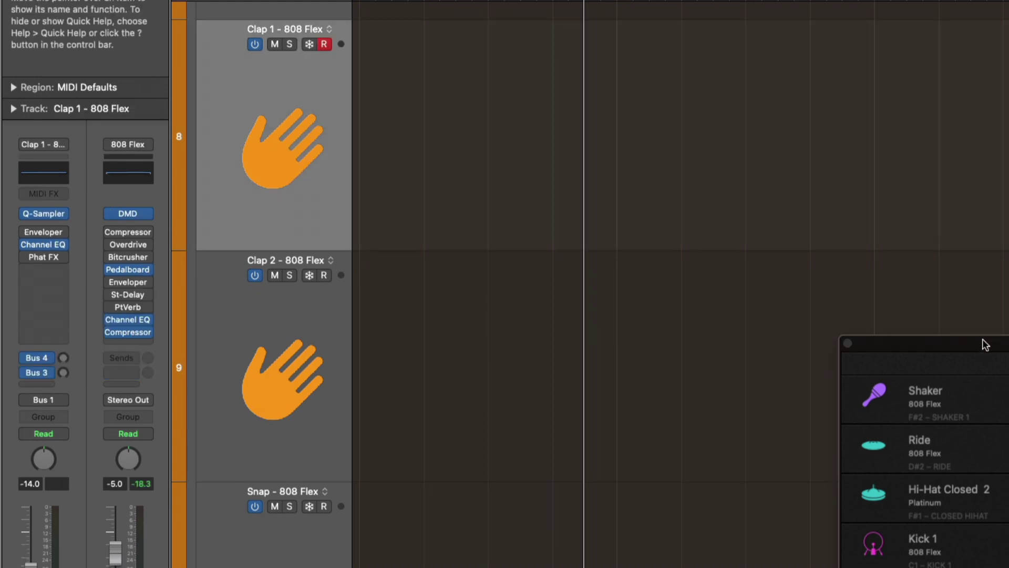
{"action": "left_click_drag", "start_coordinate": [984, 342], "coordinate": [840, 86]}
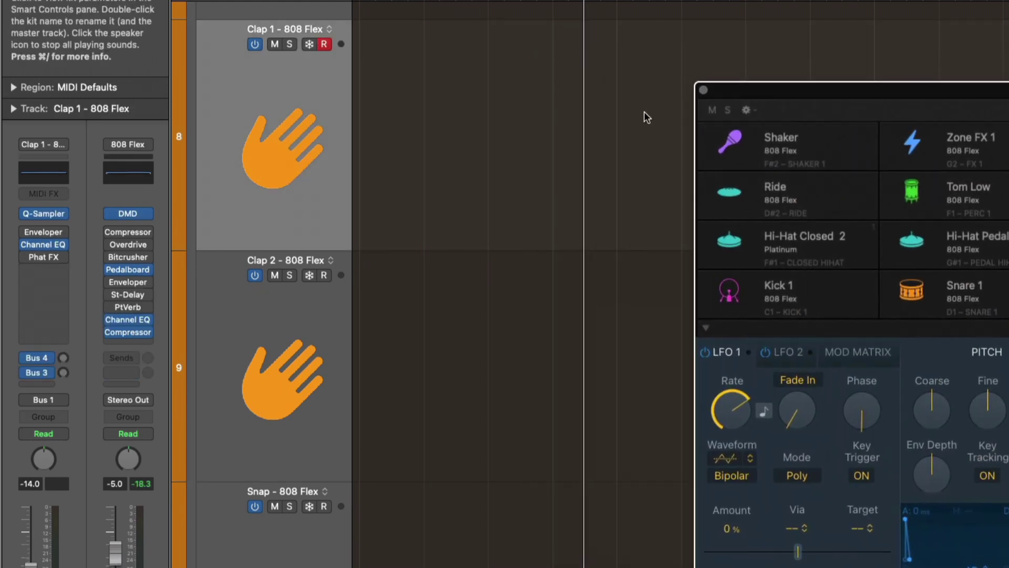
{"action": "left_click", "coordinate": [64, 213]}
{"action": "mouse_move", "coordinate": [65, 216]}
{"action": "mouse_move", "coordinate": [81, 270]}
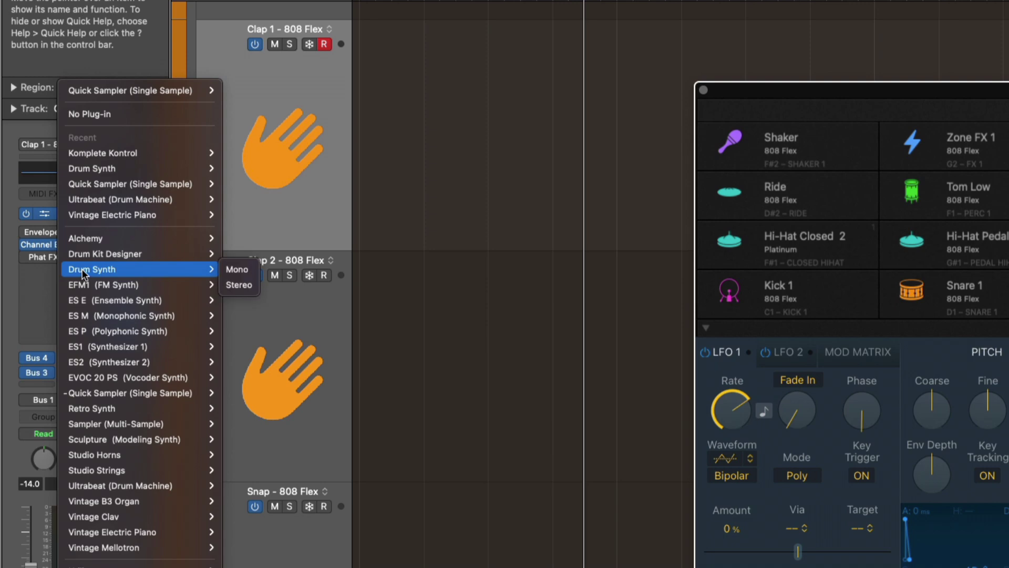
{"action": "left_click", "coordinate": [236, 270]}
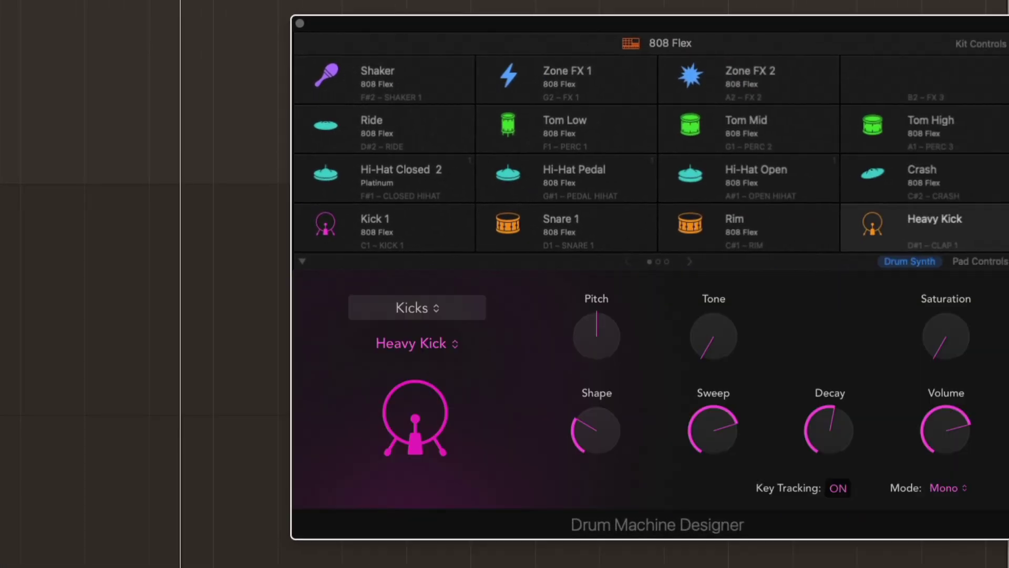
Set the Drum Synth to the Snares and Claps category with the Human Clap sound.
{"action": "left_click_drag", "start_coordinate": [729, 25], "coordinate": [610, 14]}
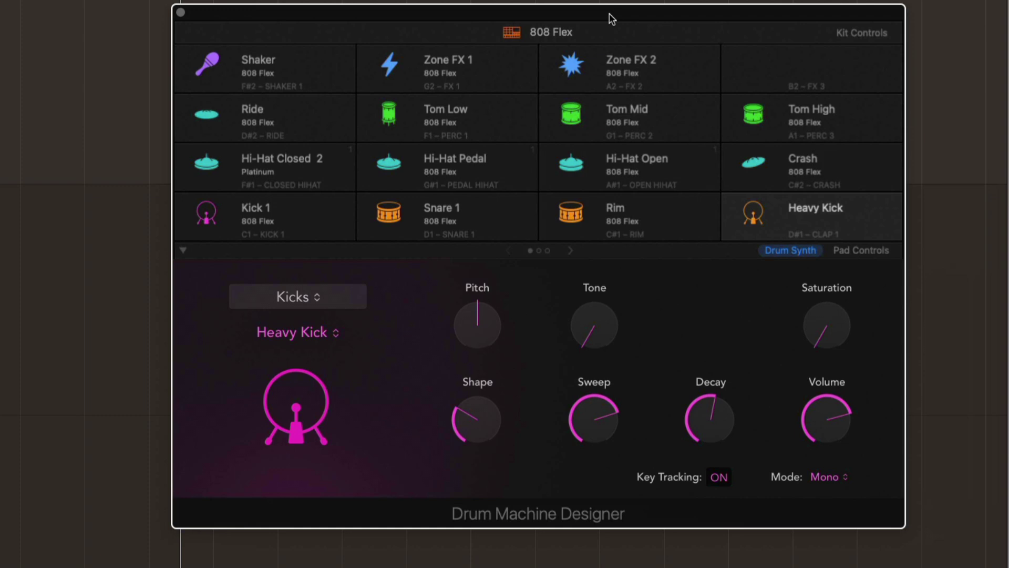
{"action": "left_click", "coordinate": [286, 296]}
{"action": "left_click", "coordinate": [286, 318]}
{"action": "left_click", "coordinate": [289, 331]}
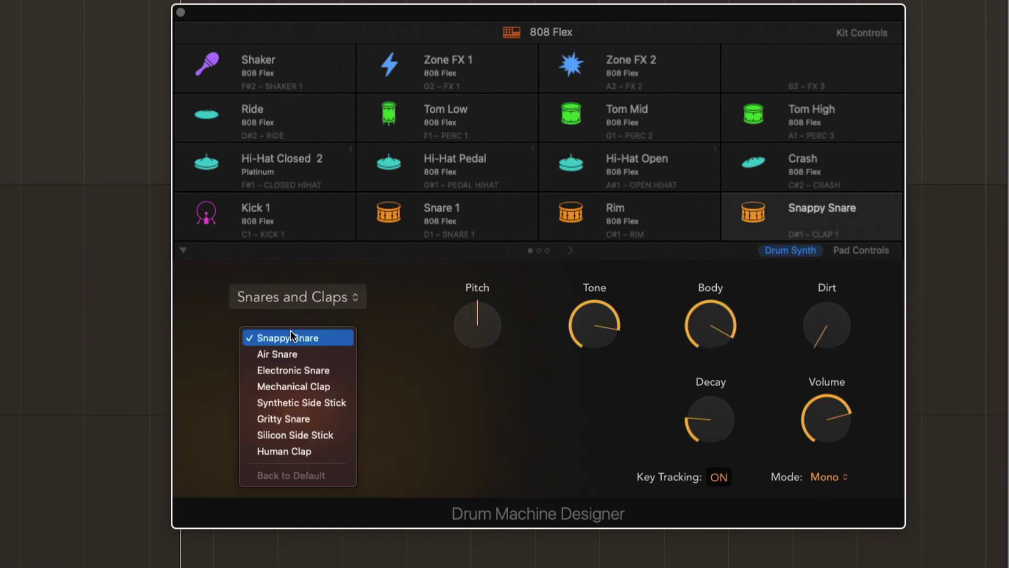
{"action": "left_click", "coordinate": [289, 451]}
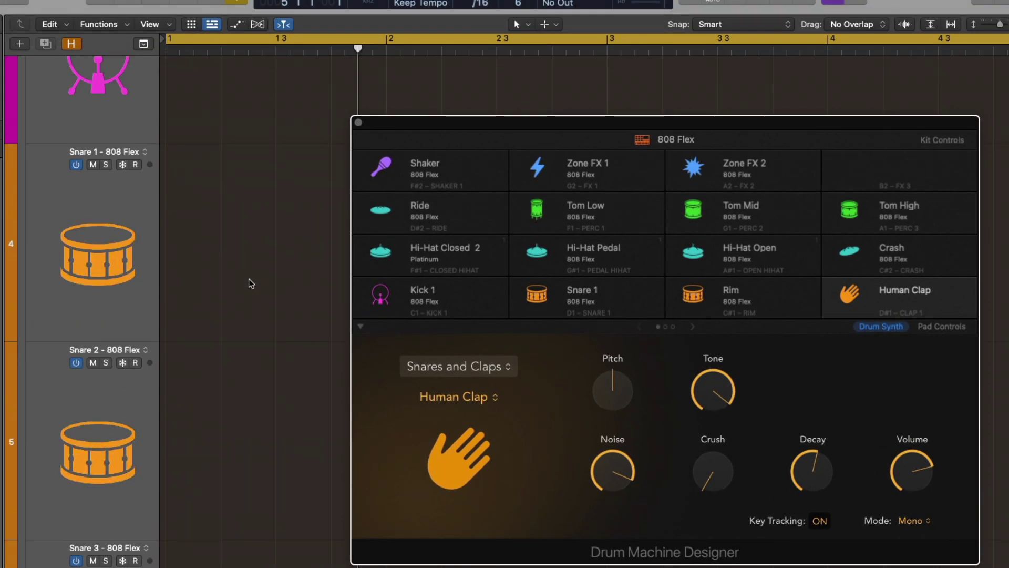
{"action": "scroll", "coordinate": [249, 280], "scroll_direction": "up", "scroll_amount": 10}
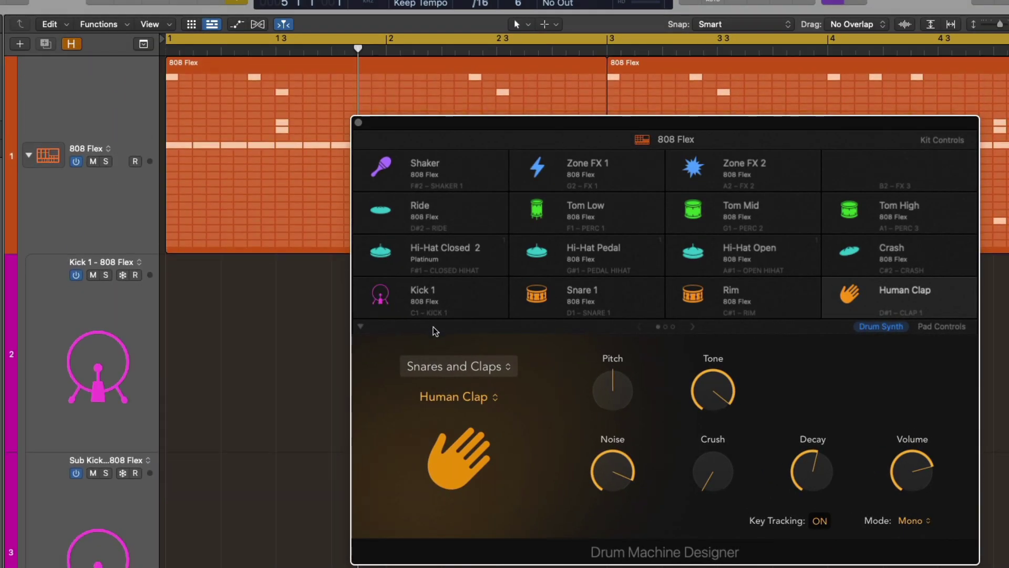
Play the pattern to hear the Human Clap, then scroll down to the Snare 1 track.
{"action": "key", "text": "space"}
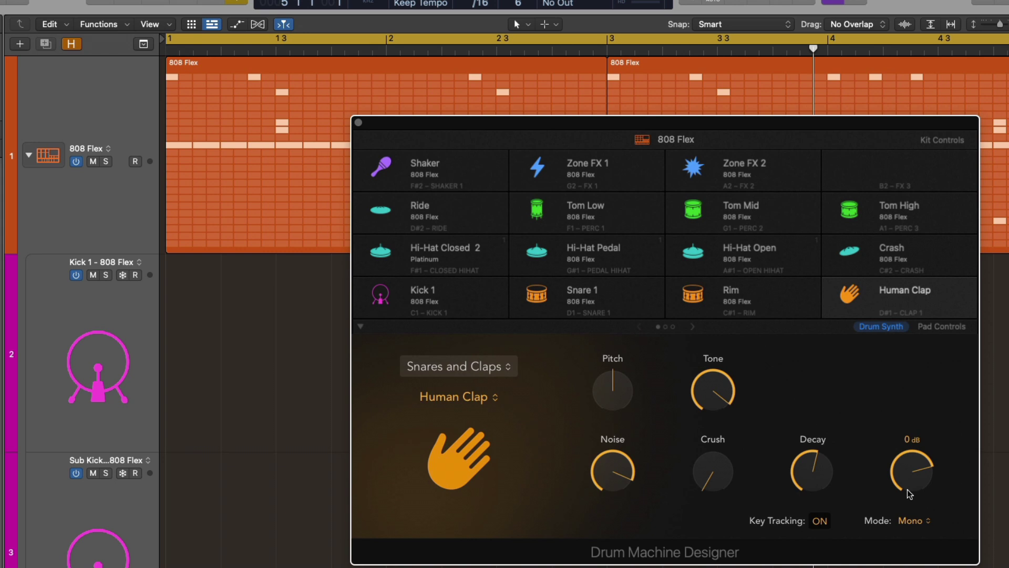
{"action": "scroll", "coordinate": [238, 327], "scroll_direction": "down", "scroll_amount": 5}
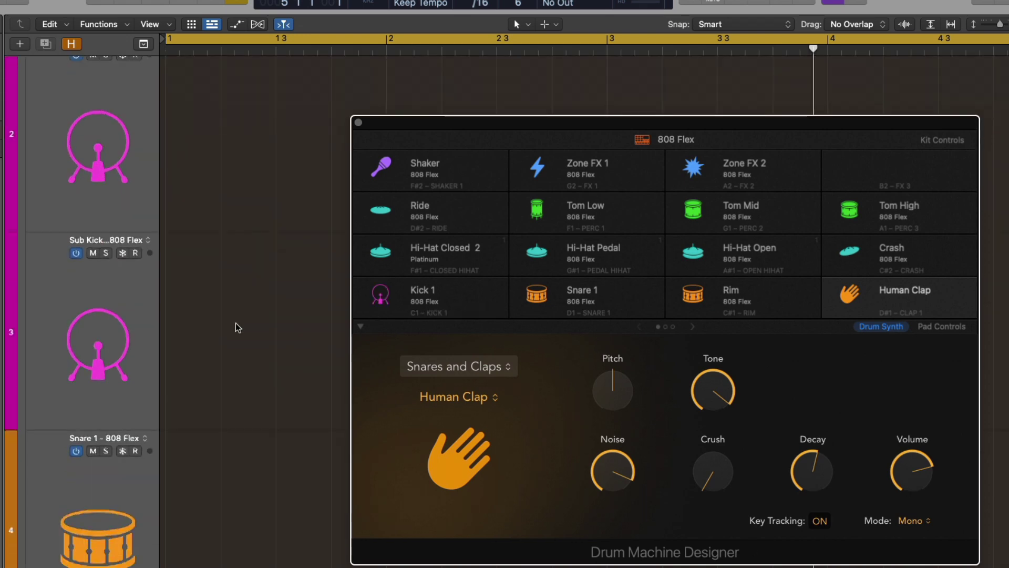
{"action": "scroll", "coordinate": [238, 328], "scroll_direction": "down", "scroll_amount": 3}
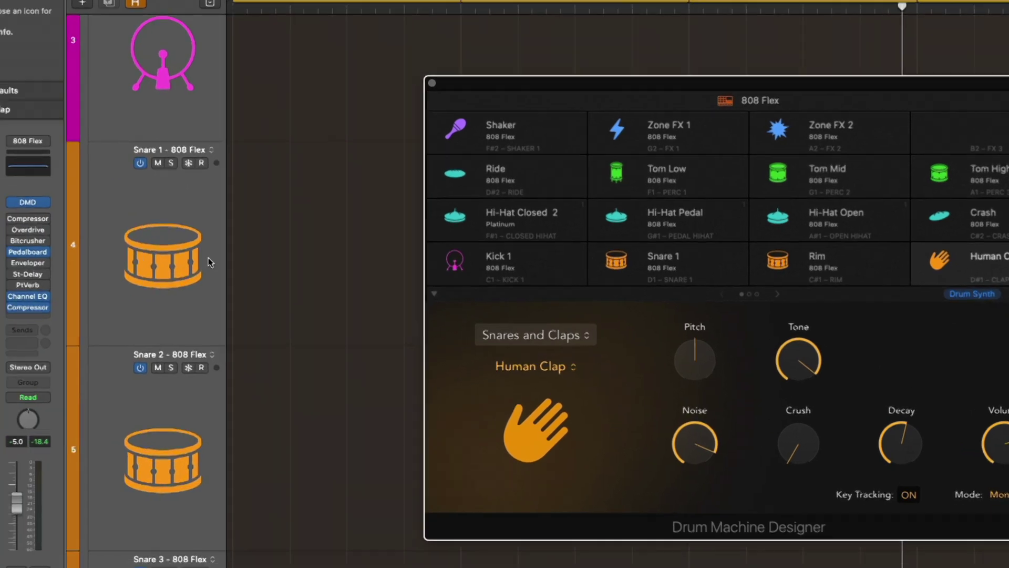
Load the stereo Komplete Kontrol instrument on the Snare 1 pad.
{"action": "left_click", "coordinate": [208, 257]}
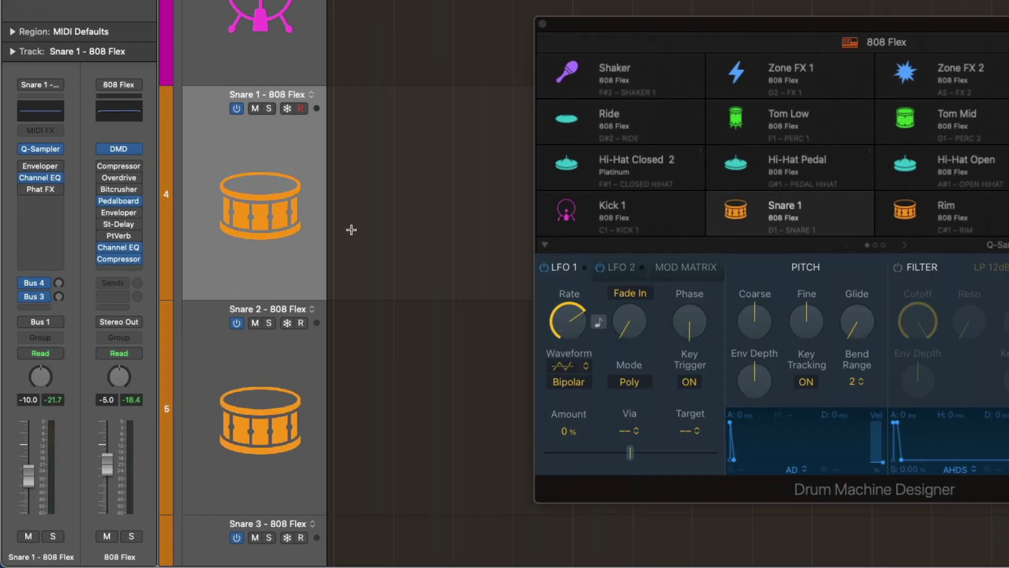
{"action": "left_click", "coordinate": [60, 150]}
{"action": "mouse_move", "coordinate": [61, 152]}
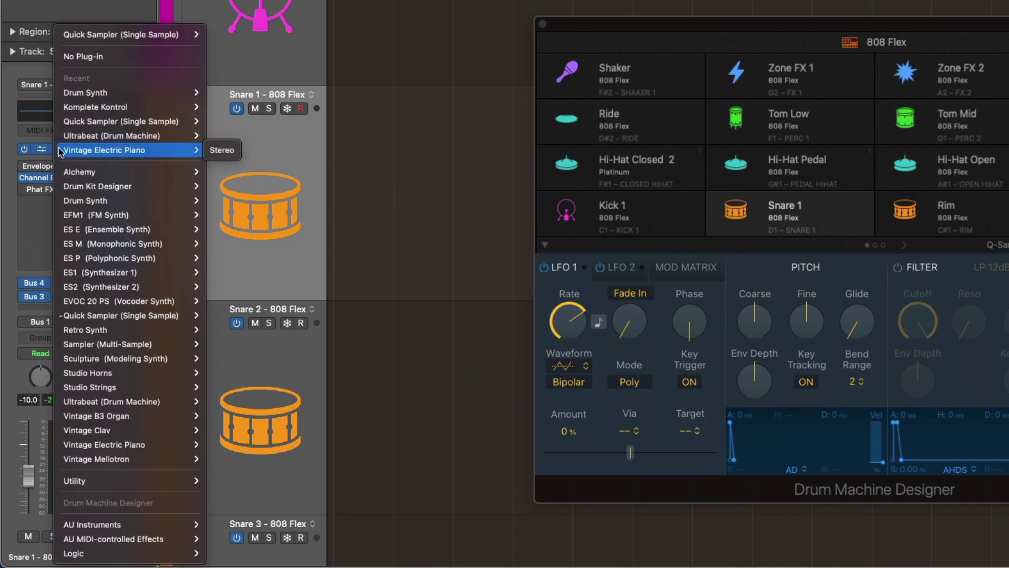
{"action": "mouse_move", "coordinate": [142, 526]}
{"action": "mouse_move", "coordinate": [236, 540]}
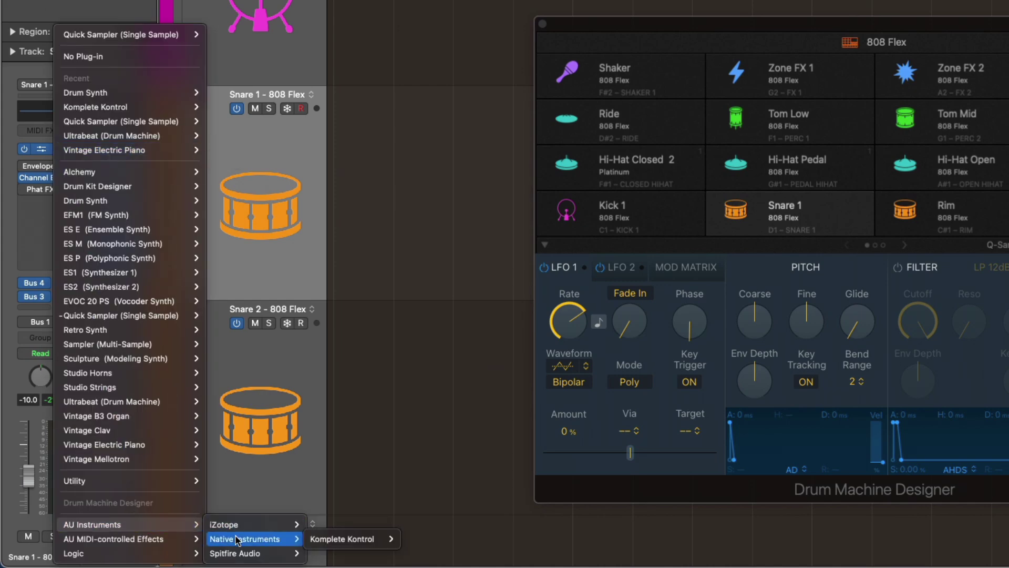
{"action": "mouse_move", "coordinate": [323, 543]}
{"action": "left_click", "coordinate": [416, 538]}
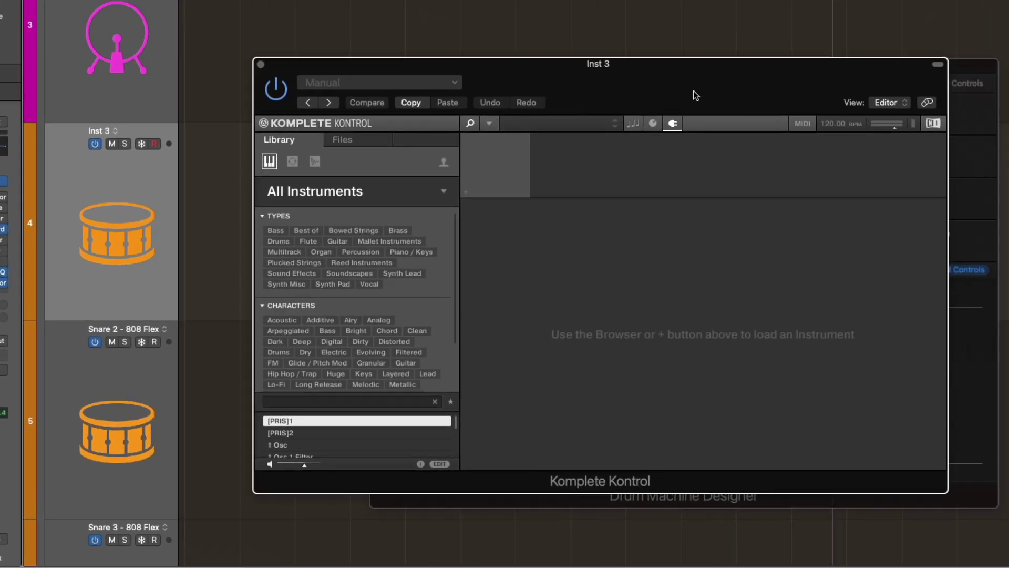
Arrange the Komplete Kontrol and Drum Machine Designer windows side by side.
{"action": "left_click_drag", "start_coordinate": [694, 93], "coordinate": [474, 99]}
{"action": "left_click", "coordinate": [782, 75]}
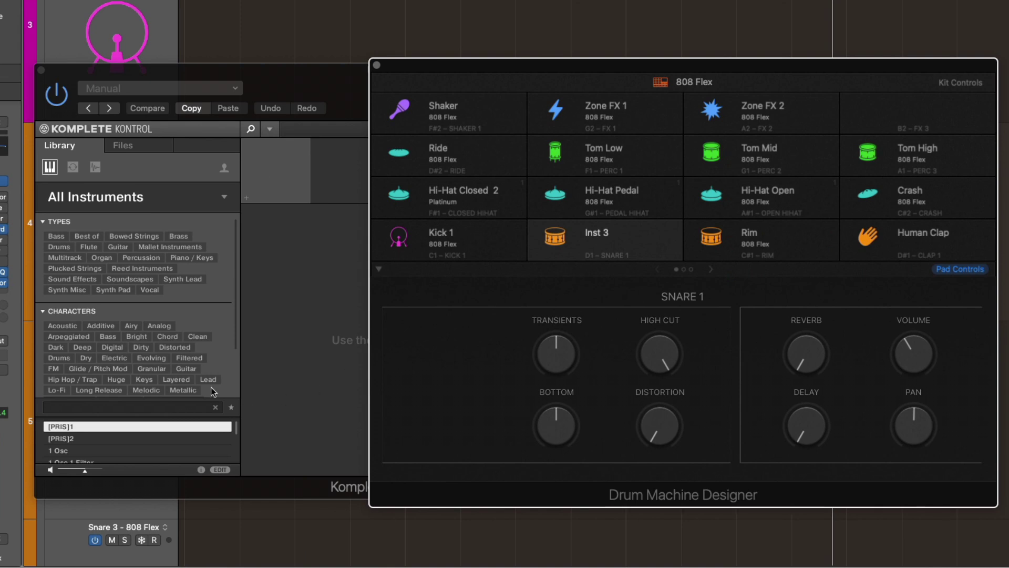
{"action": "left_click", "coordinate": [276, 92]}
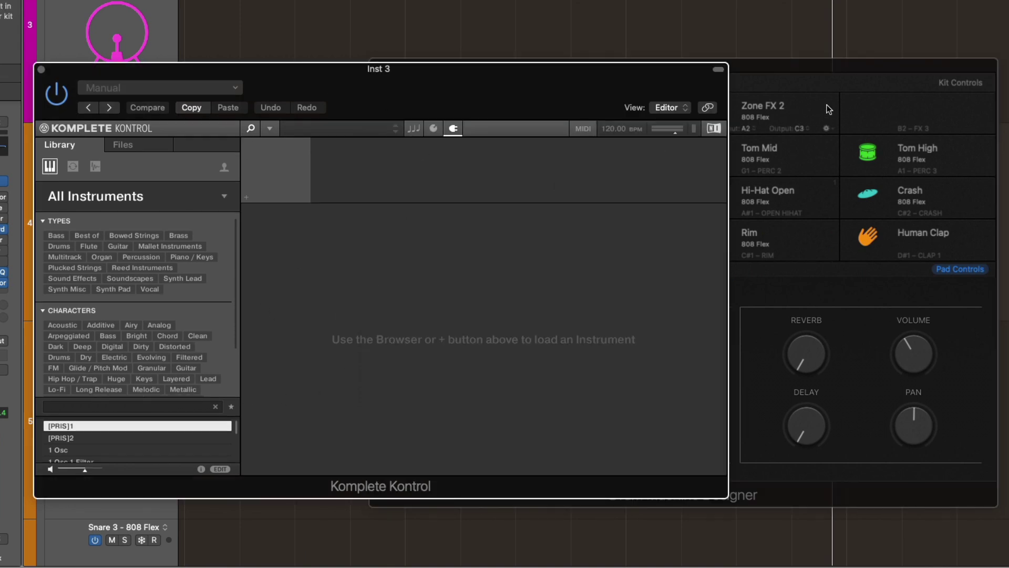
{"action": "left_click", "coordinate": [838, 67]}
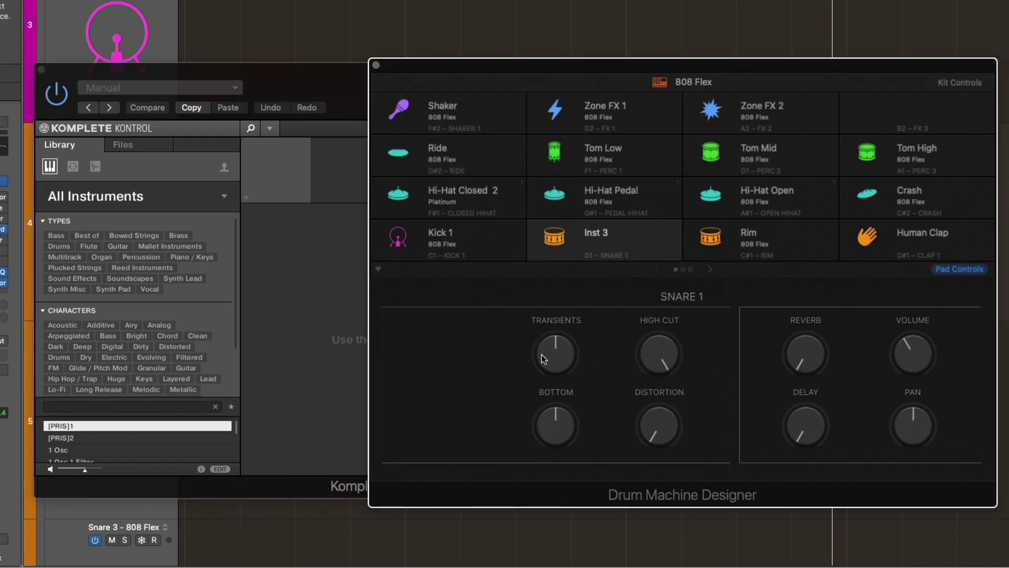
{"action": "left_click", "coordinate": [273, 81]}
{"action": "left_click_drag", "start_coordinate": [273, 81], "coordinate": [464, 69]}
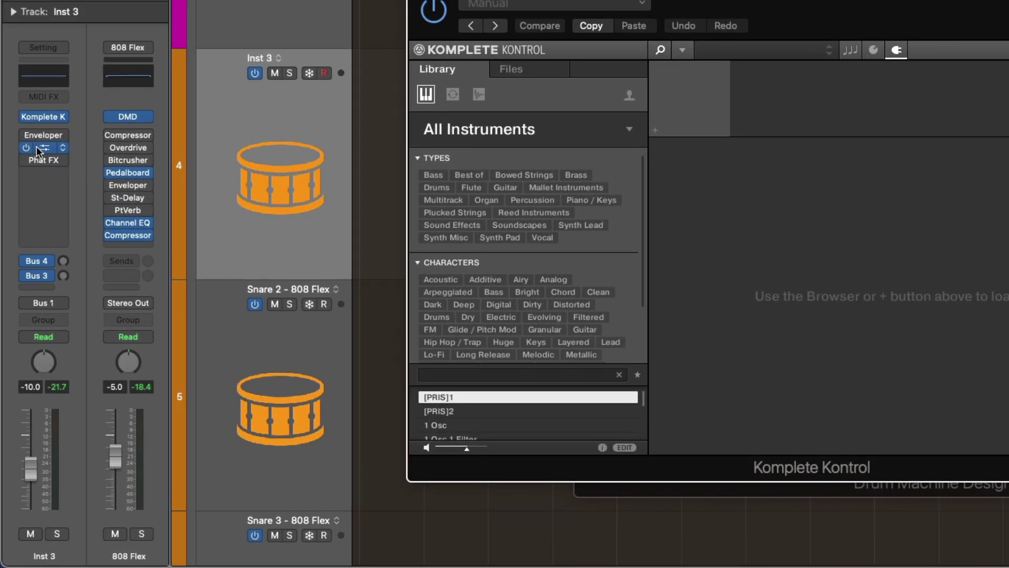
Search Komplete Kontrol's one-shots for 'wobble' and load Fill WobbleTrap into the Sampler.
{"action": "left_click_drag", "start_coordinate": [681, 4], "coordinate": [460, 18]}
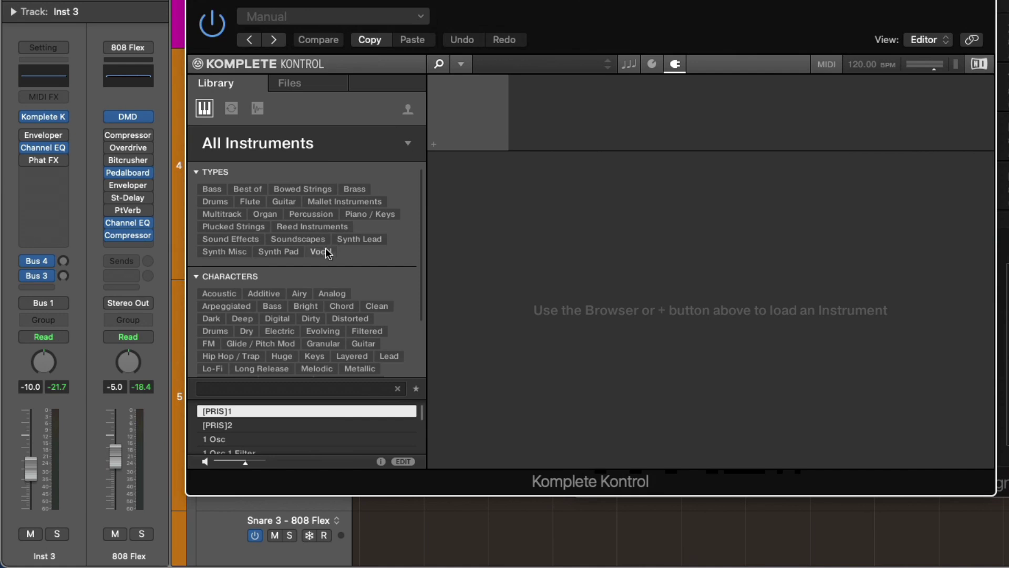
{"action": "left_click", "coordinate": [258, 109]}
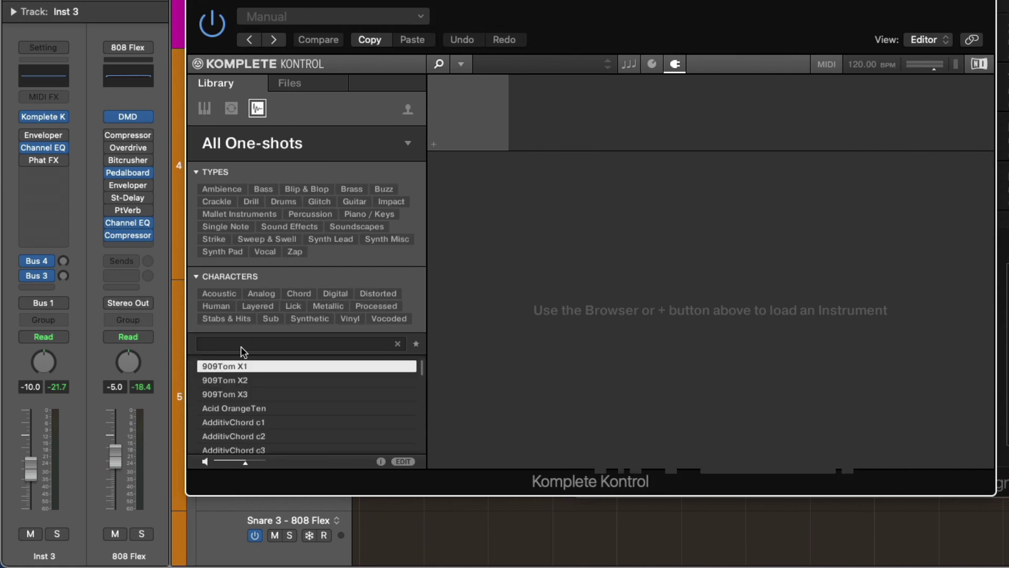
{"action": "type", "text": "wobbl"}
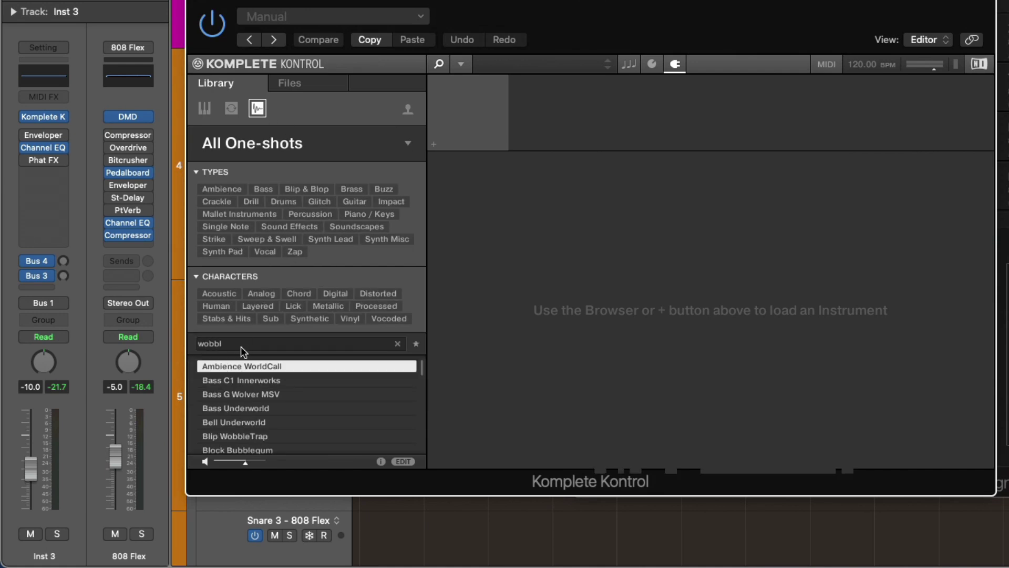
{"action": "type", "text": "e"}
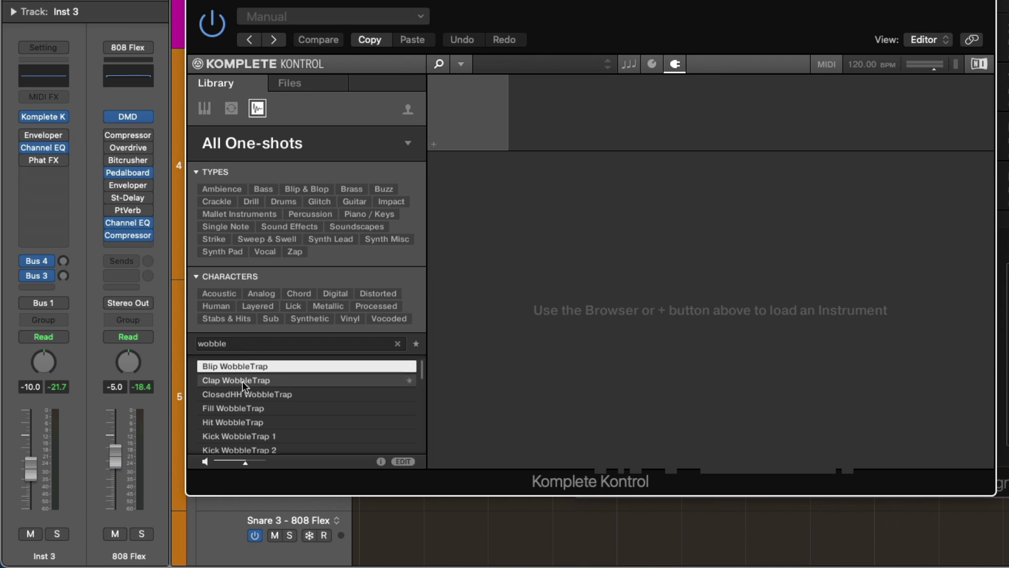
{"action": "scroll", "coordinate": [242, 412], "scroll_direction": "down", "scroll_amount": 3}
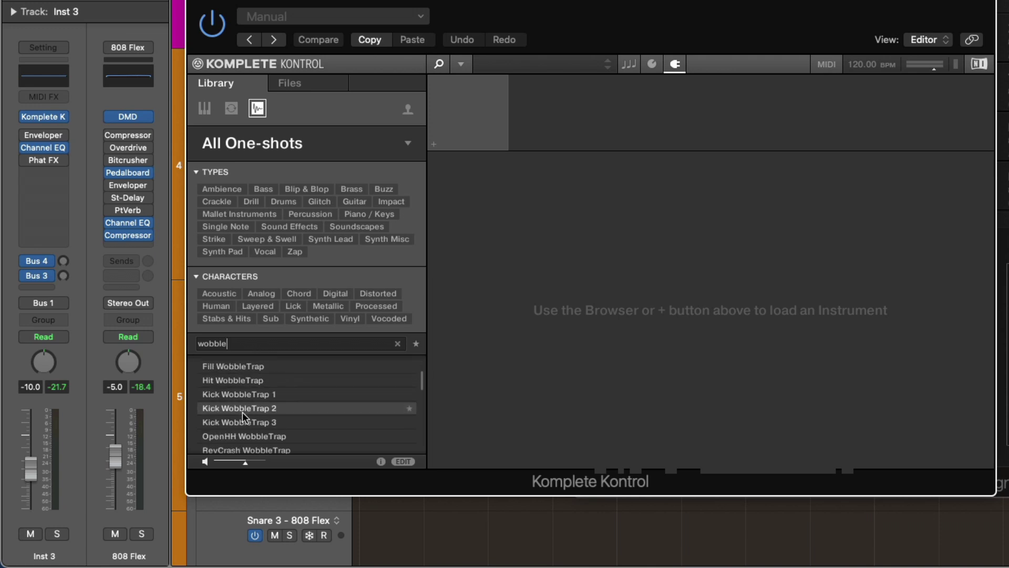
{"action": "scroll", "coordinate": [242, 411], "scroll_direction": "up", "scroll_amount": 1}
{"action": "left_click", "coordinate": [224, 376]}
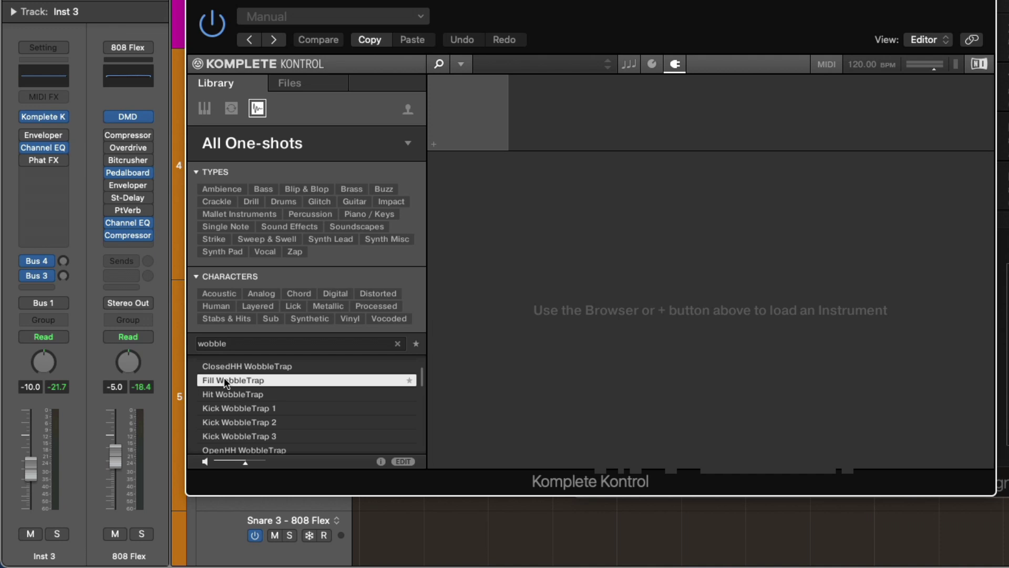
{"action": "left_click_drag", "start_coordinate": [216, 384], "coordinate": [600, 333]}
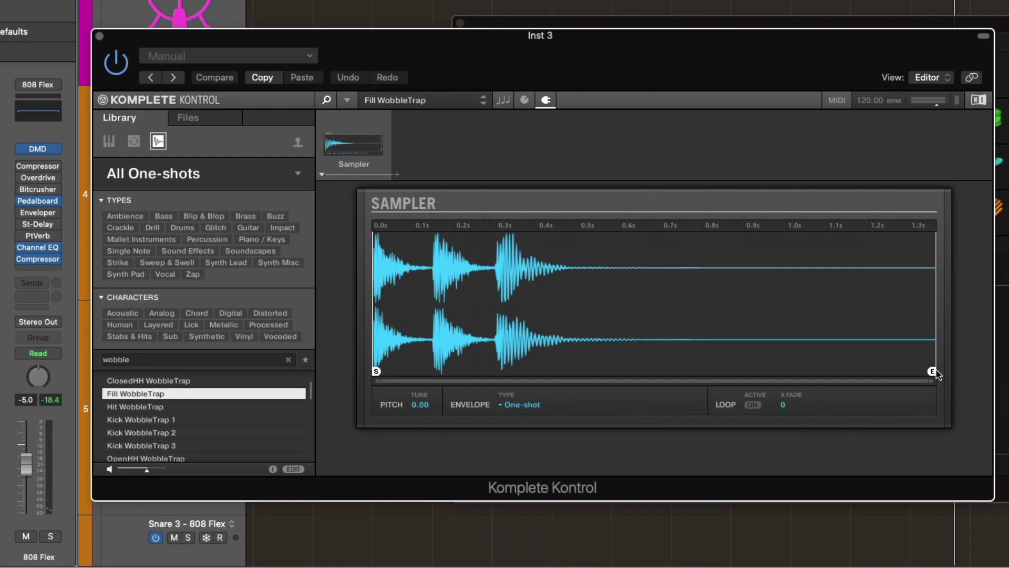
Trim the Fill WobbleTrap sample to end at about 0.12s and solo Inst 3.
{"action": "mouse_move", "coordinate": [932, 371]}
{"action": "left_mouse_down"}
{"action": "mouse_move", "coordinate": [494, 362]}
{"action": "mouse_move", "coordinate": [433, 323]}
{"action": "left_mouse_up"}
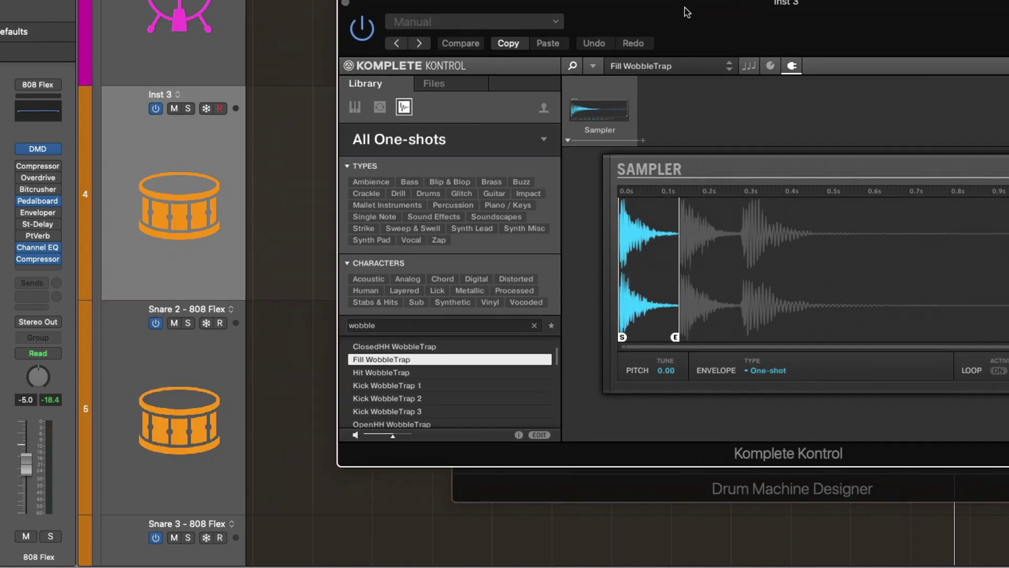
{"action": "left_click", "coordinate": [187, 109]}
{"action": "scroll", "coordinate": [185, 131], "scroll_direction": "up", "scroll_amount": 5}
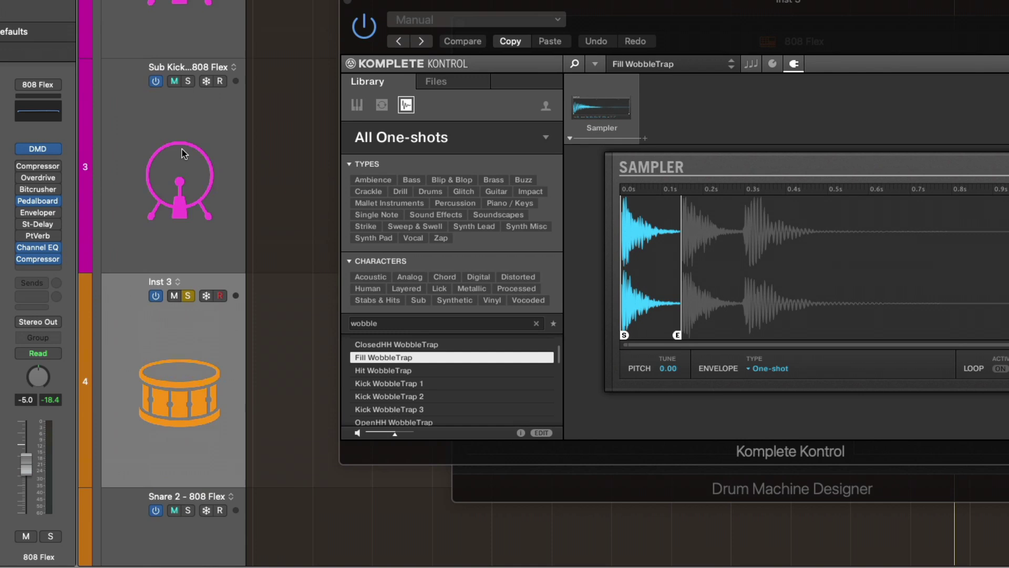
{"action": "scroll", "coordinate": [183, 150], "scroll_direction": "down", "scroll_amount": 3}
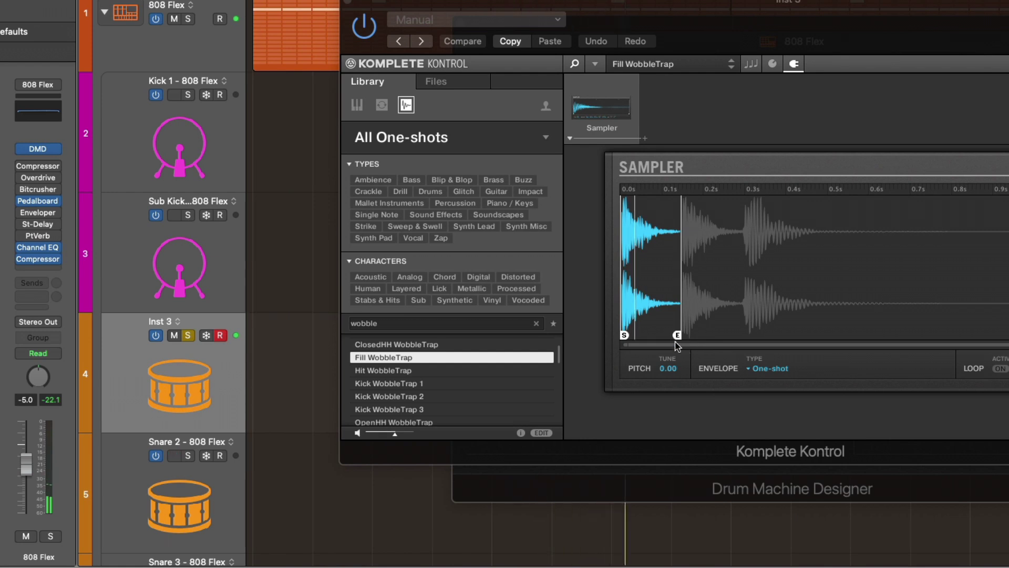
Raise the sample's Pitch Tune to 24.00 and move the Inst 3 window lower.
{"action": "left_click", "coordinate": [678, 370]}
{"action": "left_click_drag", "start_coordinate": [678, 368], "coordinate": [663, 371]}
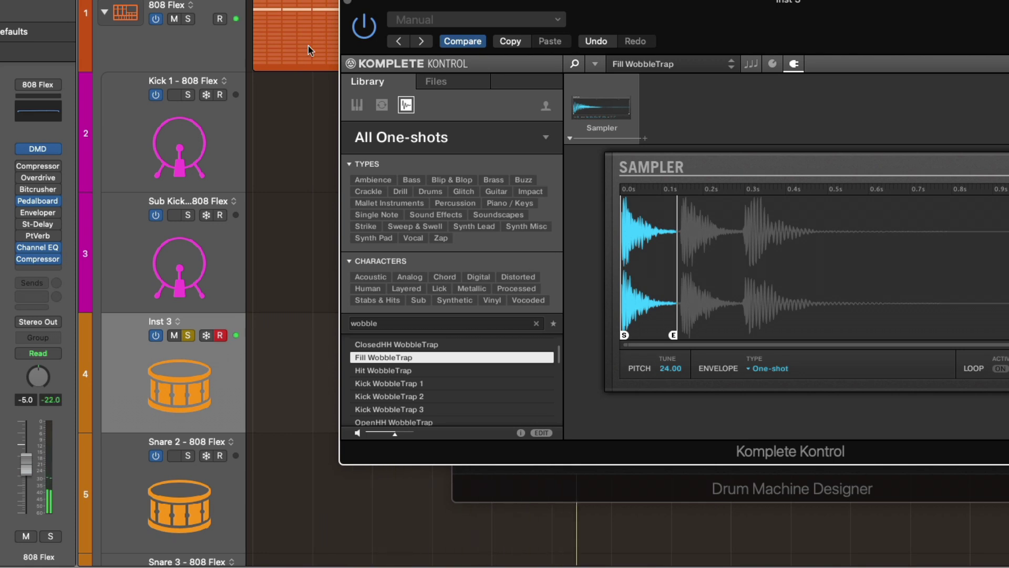
{"action": "left_click", "coordinate": [326, 7]}
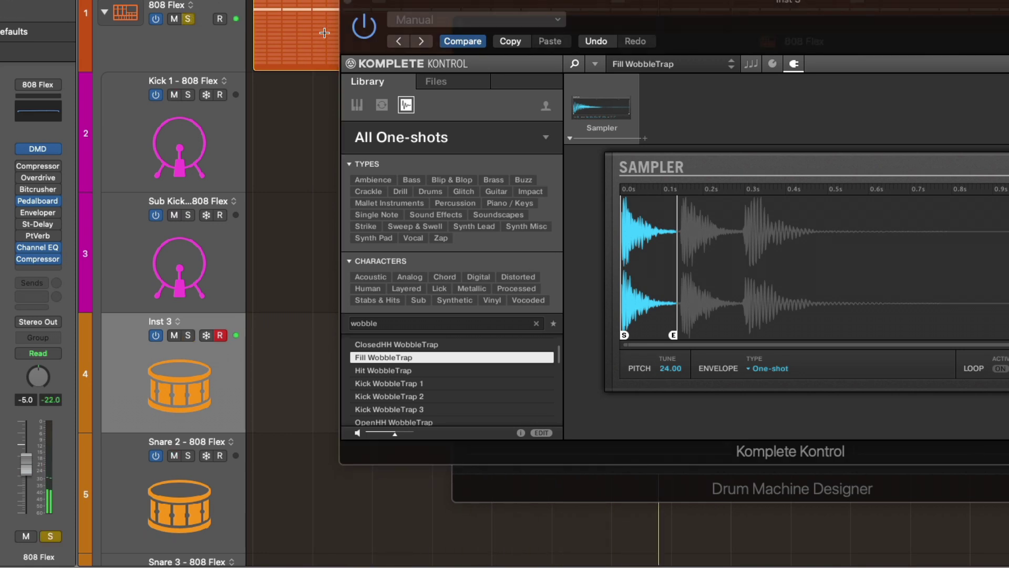
{"action": "left_click_drag", "start_coordinate": [516, 3], "coordinate": [513, 39]}
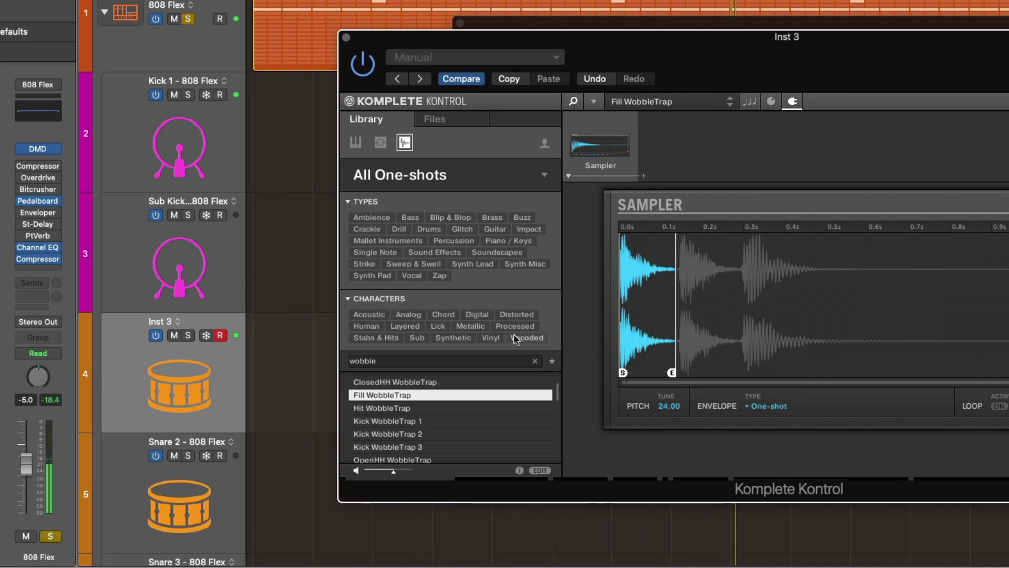
Close the Inst 3 window, fit all tracks, play the cycle, and drag out Hi-Hat Closed 2 as track 28.
{"action": "left_click", "coordinate": [346, 37]}
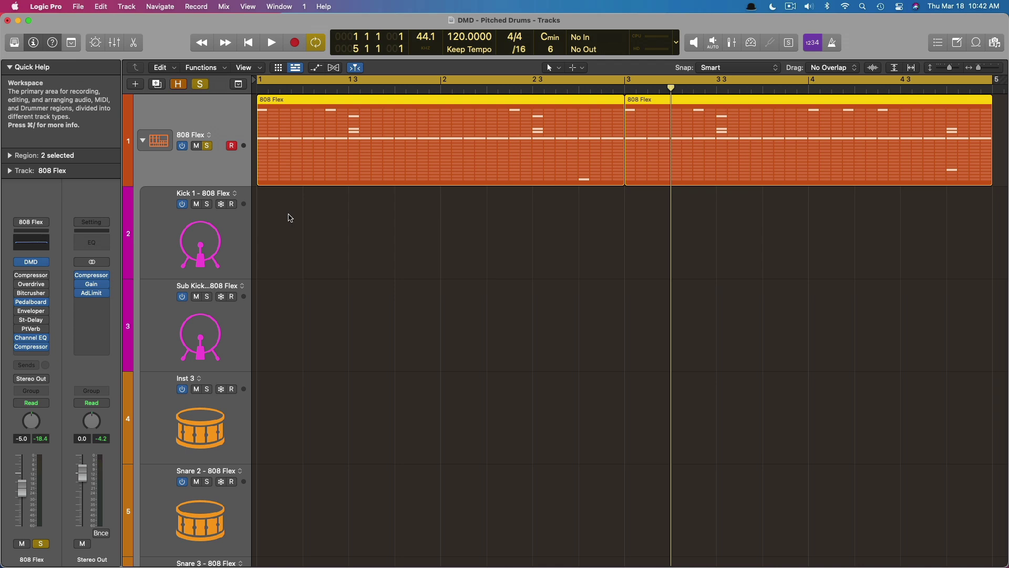
{"action": "key", "text": "z"}
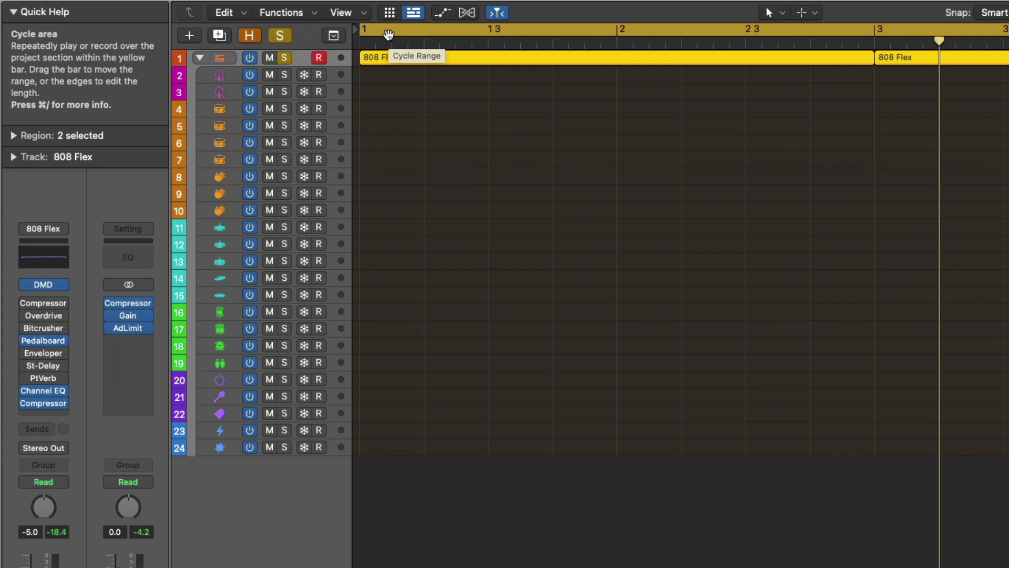
{"action": "key", "text": "space"}
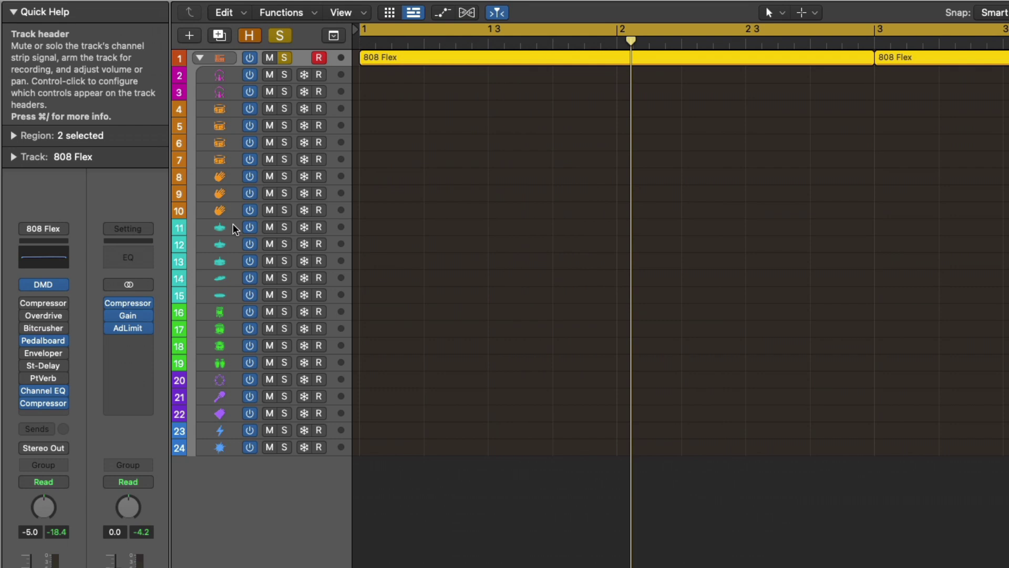
{"action": "left_click_drag", "start_coordinate": [235, 227], "coordinate": [249, 497]}
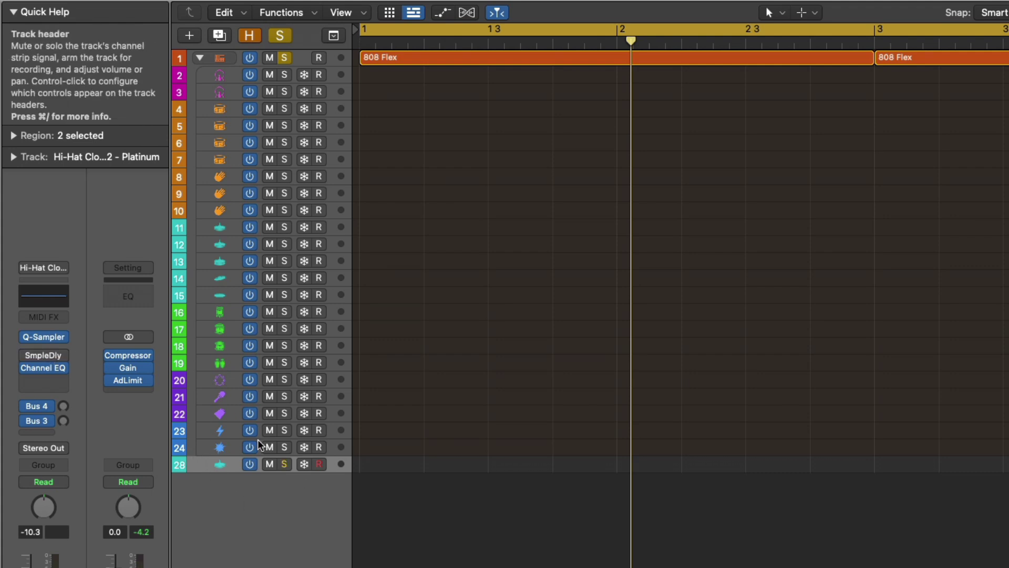
Collapse the stack, enlarge tracks, and copy both 808 Flex regions onto hi-hat track 28.
{"action": "left_click", "coordinate": [200, 57]}
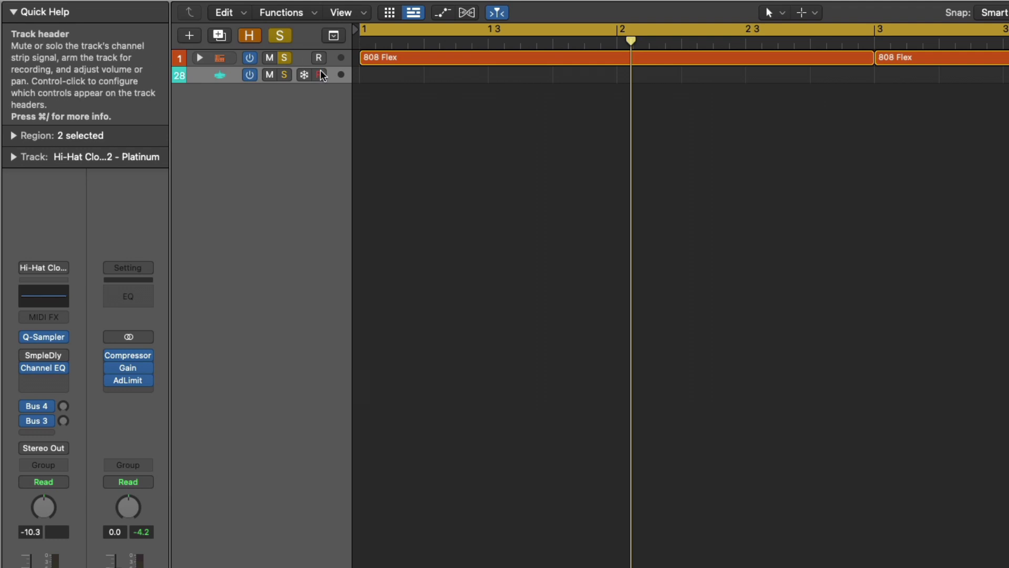
{"action": "key", "text": "super+Down"}
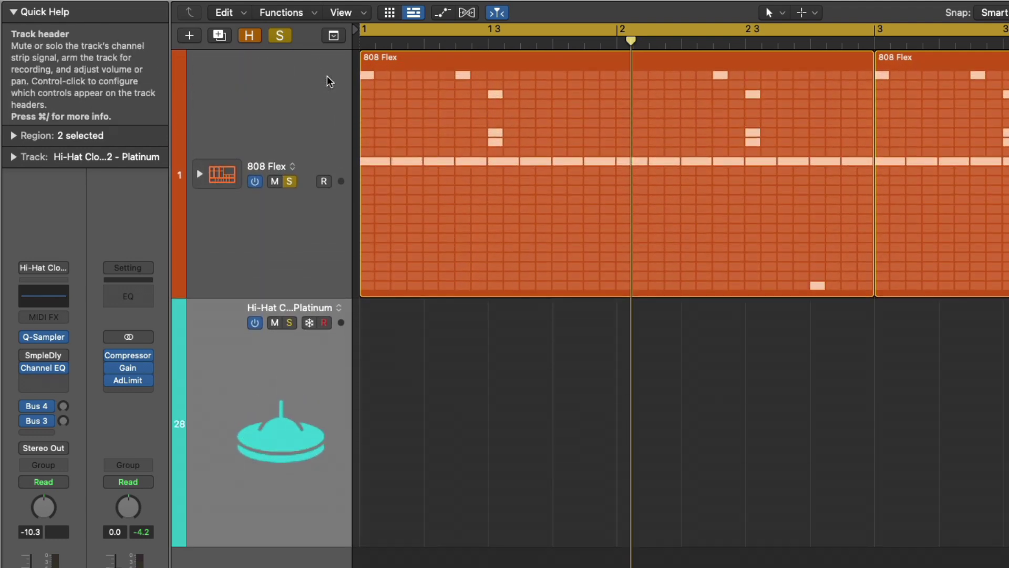
{"action": "left_click", "coordinate": [604, 130]}
{"action": "key", "text": "super+a"}
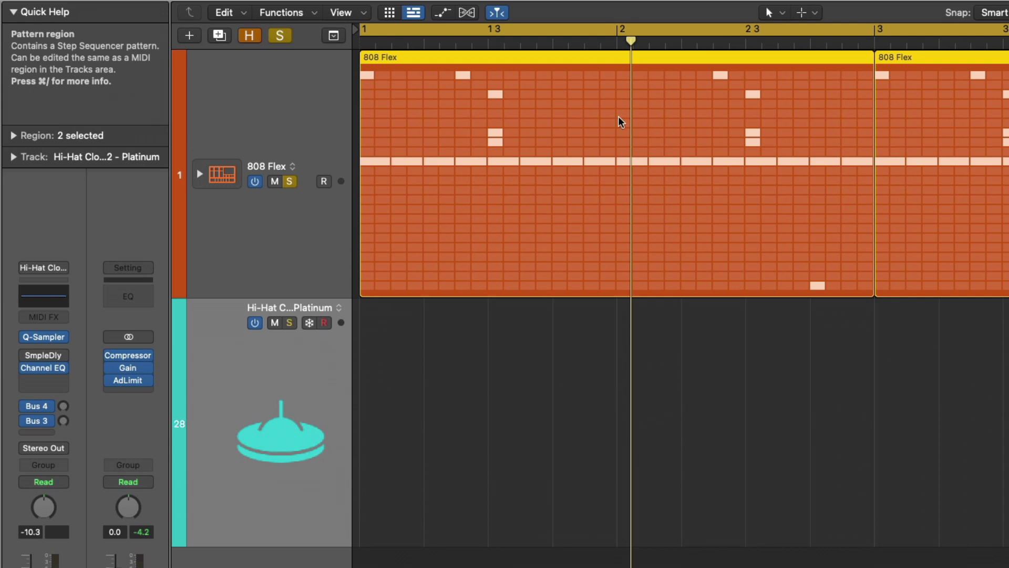
{"action": "left_click_drag", "start_coordinate": [621, 117], "coordinate": [612, 347]}
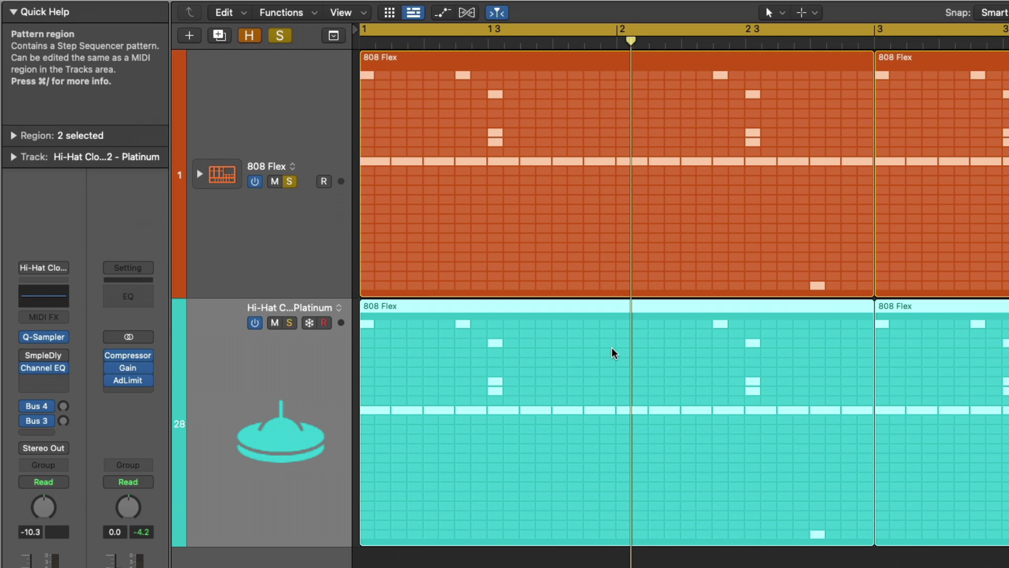
Mute track 28, unsolo the 808 Flex stack, and open its pattern in Step Sequencer.
{"action": "left_click", "coordinate": [275, 322]}
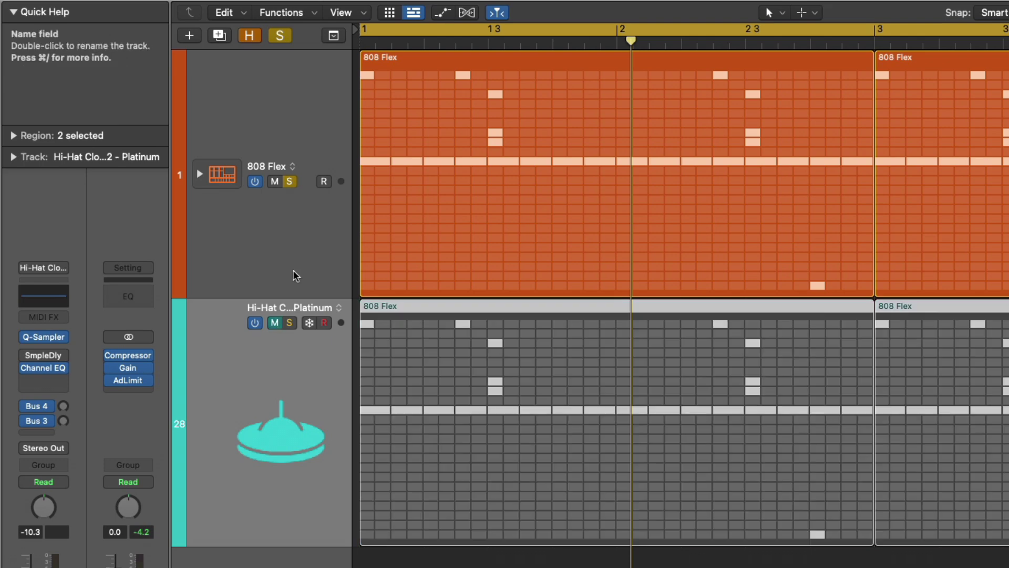
{"action": "left_click", "coordinate": [290, 181]}
{"action": "left_click", "coordinate": [540, 60]}
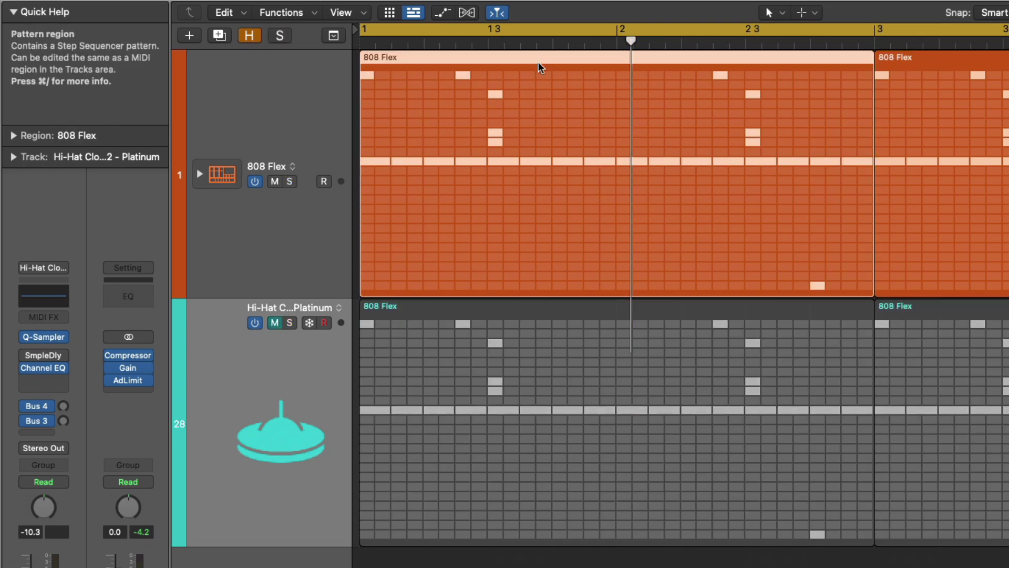
{"action": "double_click", "coordinate": [566, 197]}
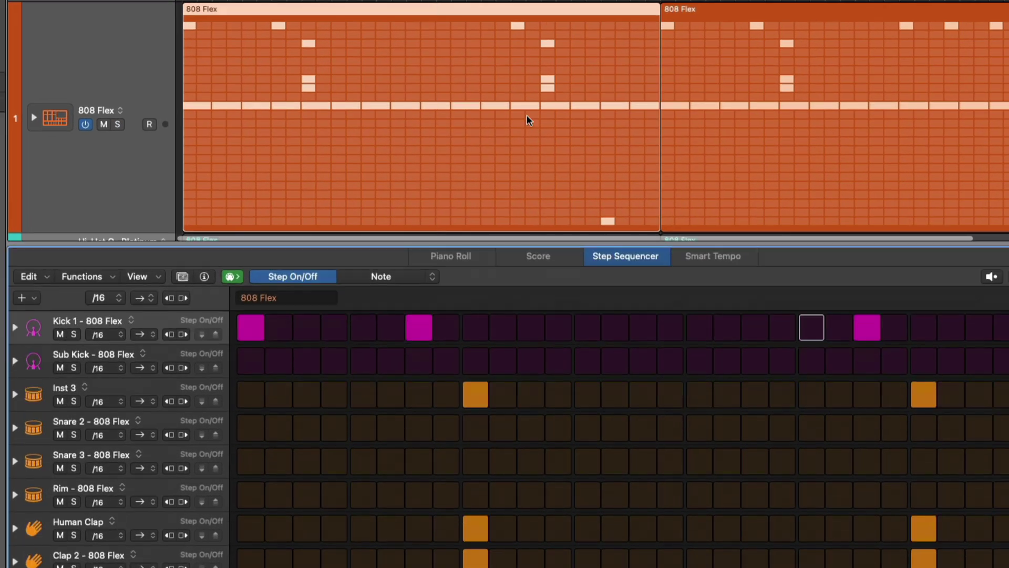
Switch the Hi-Hat Closed 2 row to Note mode, expand it, and change its first step's note.
{"action": "left_click", "coordinate": [219, 394]}
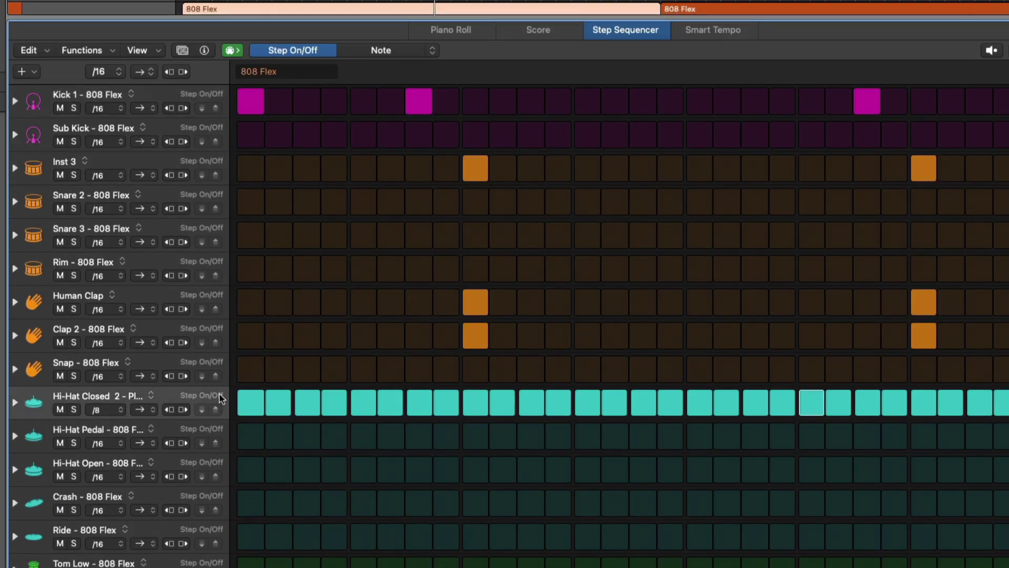
{"action": "left_click", "coordinate": [422, 51]}
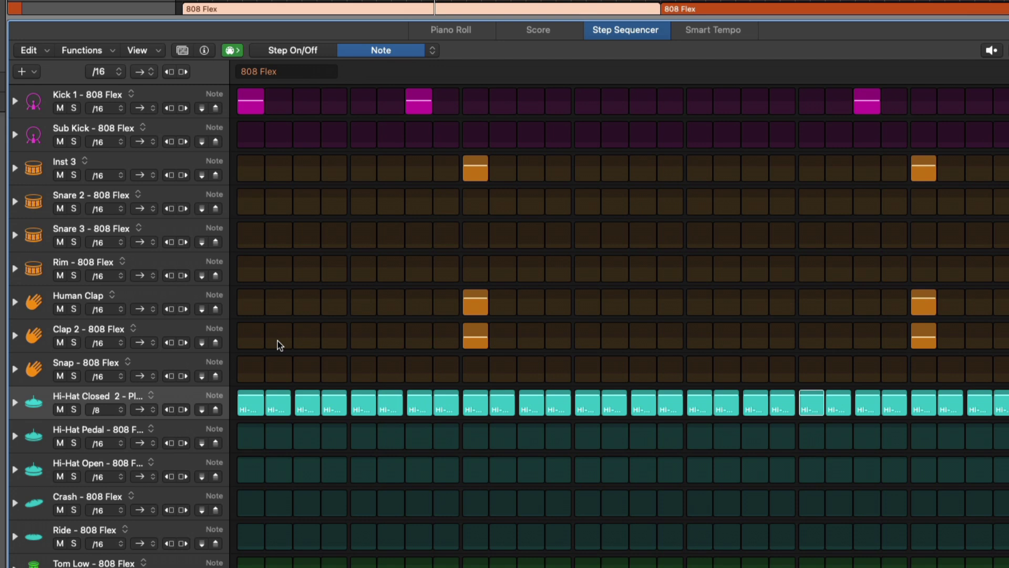
{"action": "key", "text": "ctrl+e"}
{"action": "scroll", "coordinate": [271, 367], "scroll_direction": "down", "scroll_amount": 2}
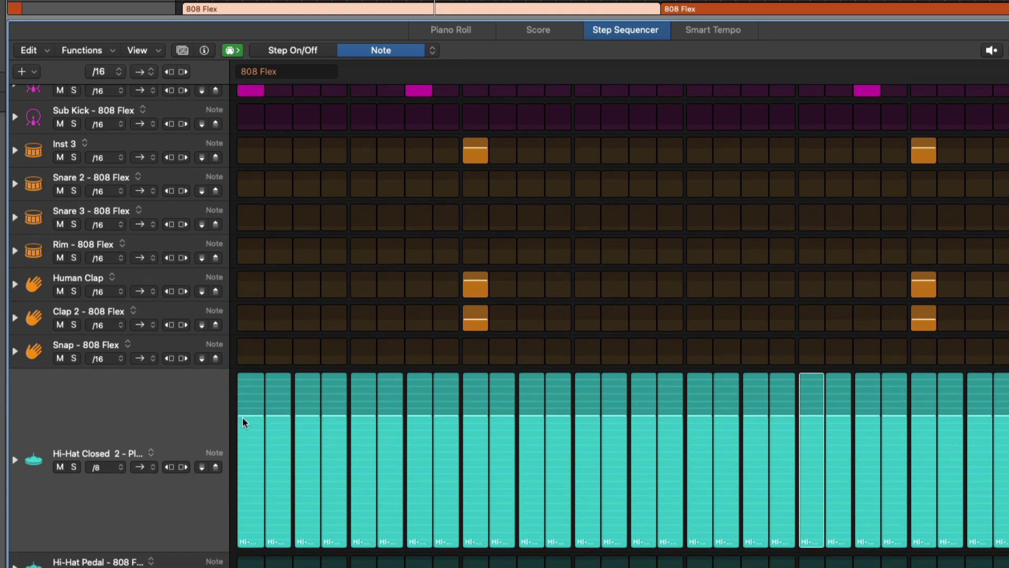
{"action": "mouse_move", "coordinate": [242, 418]}
{"action": "left_mouse_down"}
{"action": "mouse_move", "coordinate": [240, 437]}
{"action": "mouse_move", "coordinate": [241, 383]}
{"action": "mouse_move", "coordinate": [237, 416]}
{"action": "left_mouse_up"}
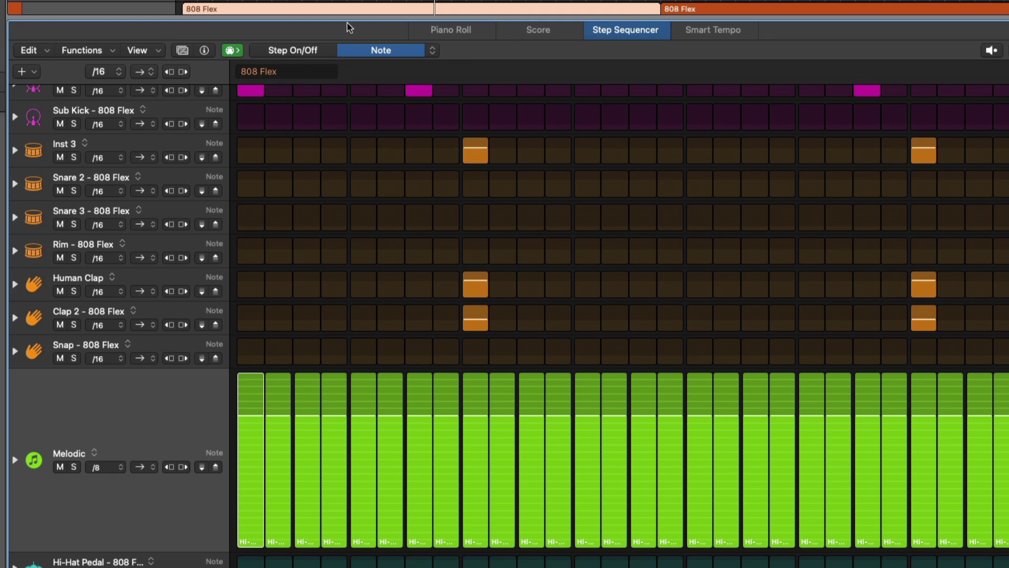
{"action": "left_click_drag", "start_coordinate": [348, 18], "coordinate": [352, 238]}
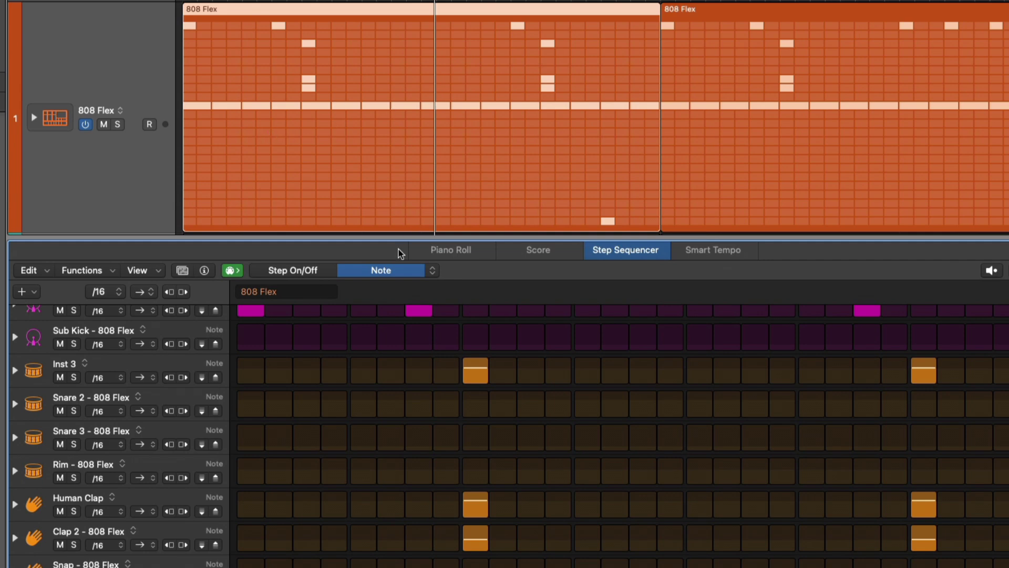
Enlarge the Step Sequencer, mute the Melodic hi-hat row, and open the third 808 Flex region.
{"action": "left_click_drag", "start_coordinate": [398, 237], "coordinate": [376, 83]}
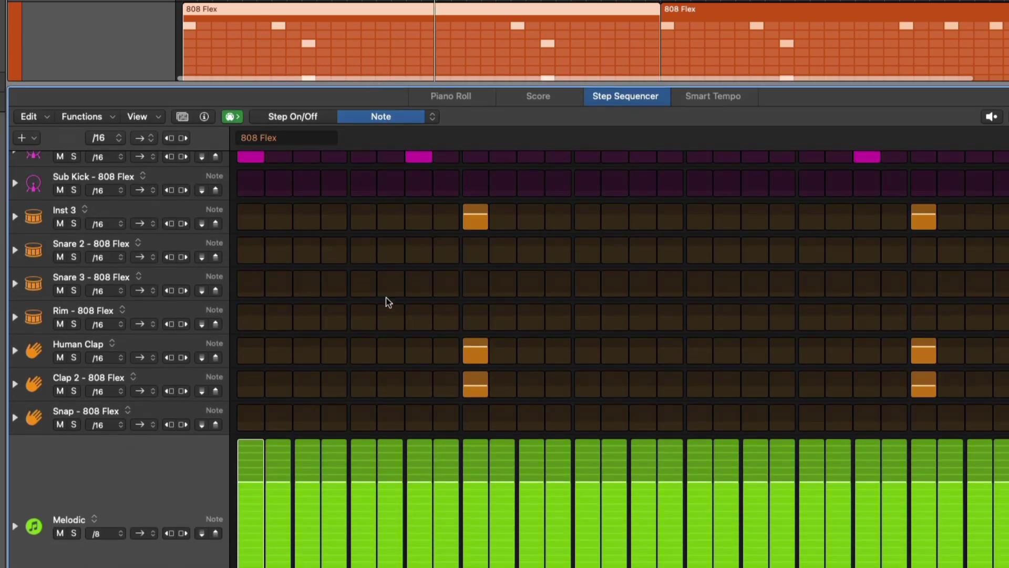
{"action": "scroll", "coordinate": [386, 300], "scroll_direction": "down", "scroll_amount": 2}
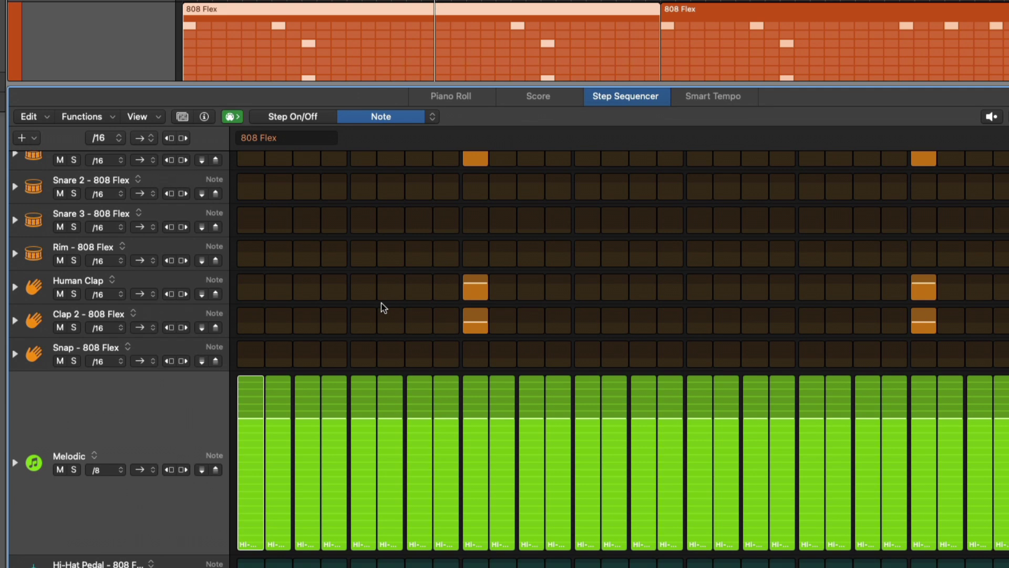
{"action": "left_click", "coordinate": [61, 468]}
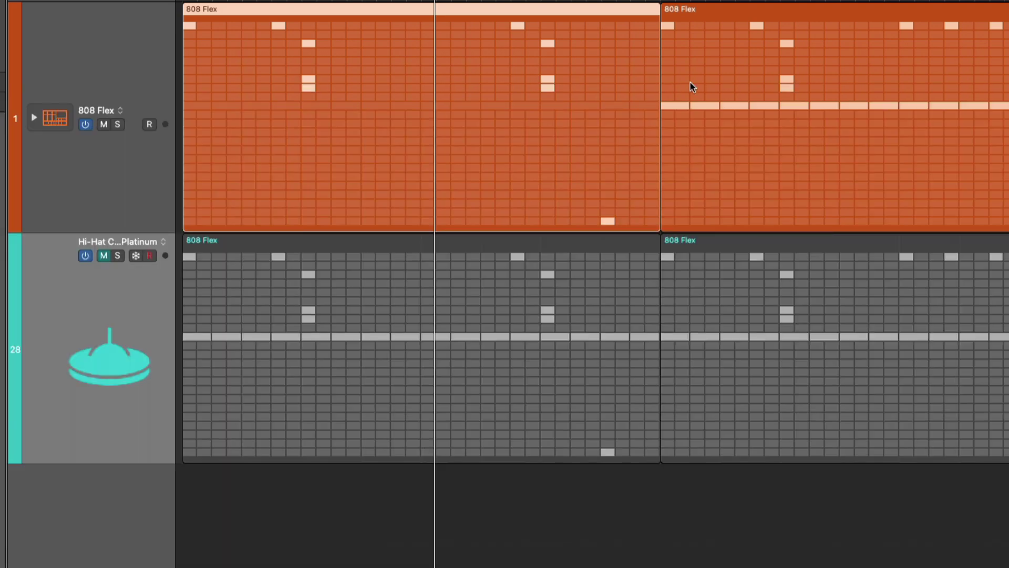
{"action": "double_click", "coordinate": [720, 45]}
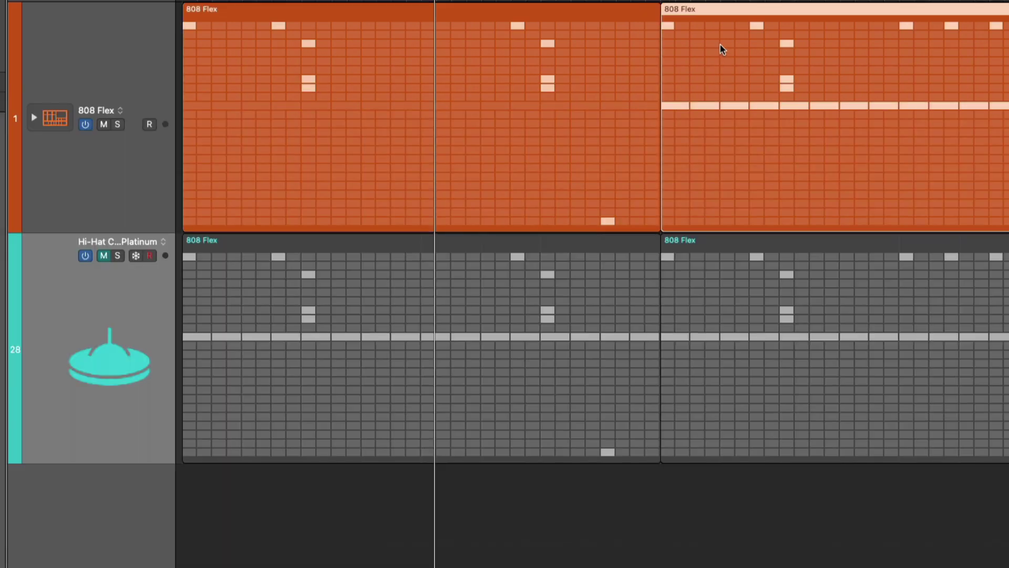
{"action": "left_click", "coordinate": [60, 394]}
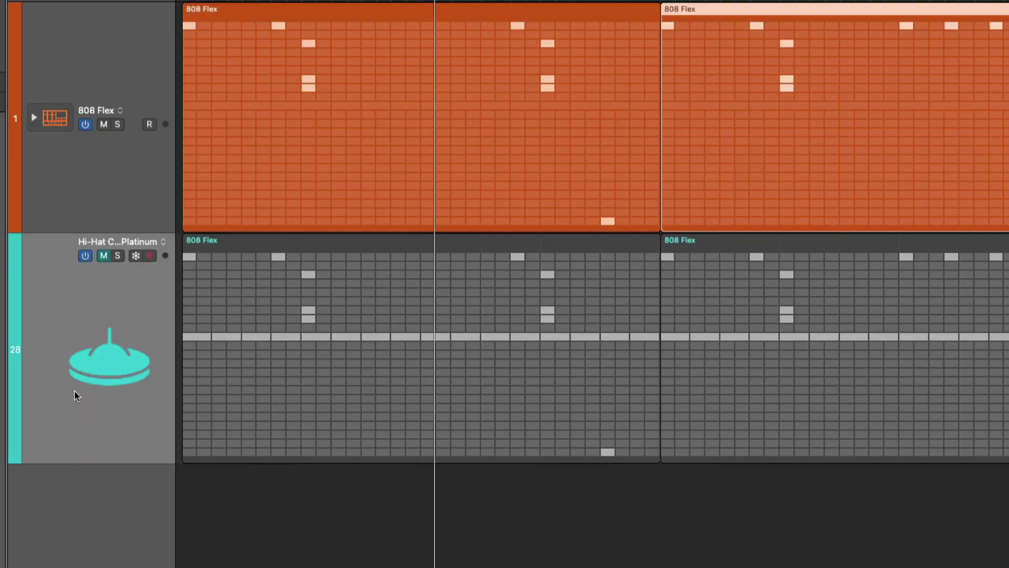
Unmute hi-hat track 28, convert its pattern regions to MIDI and join them with Cmd-J.
{"action": "left_click", "coordinate": [103, 255]}
{"action": "left_click_drag", "start_coordinate": [812, 491], "coordinate": [559, 330]}
{"action": "right_click", "coordinate": [562, 318]}
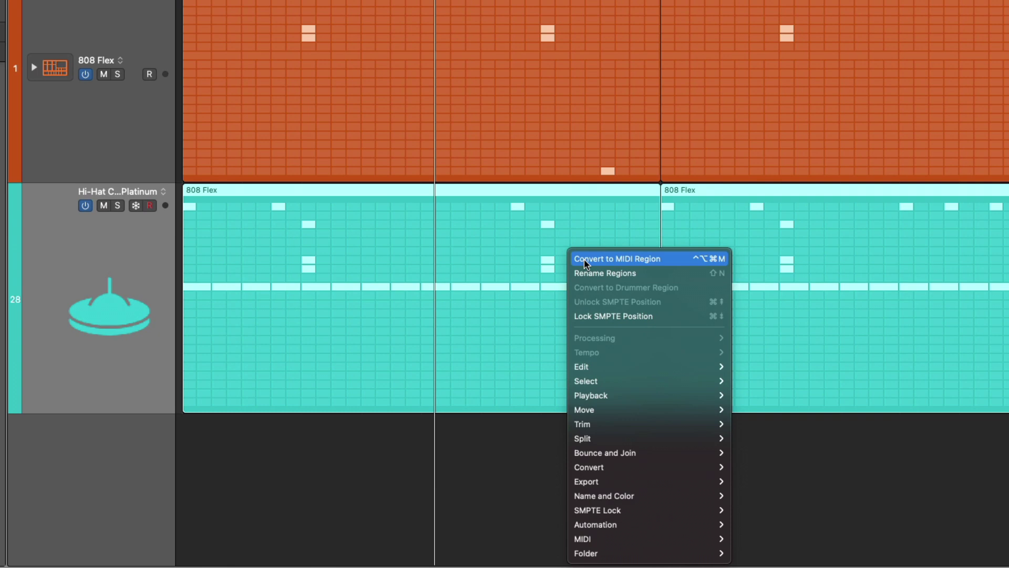
{"action": "mouse_move", "coordinate": [614, 469]}
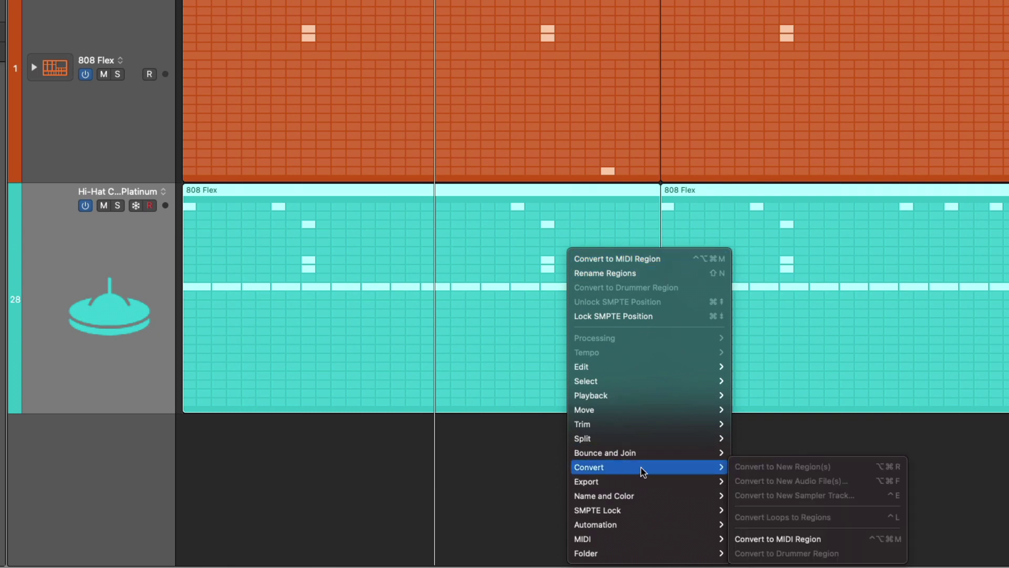
{"action": "left_click", "coordinate": [774, 539]}
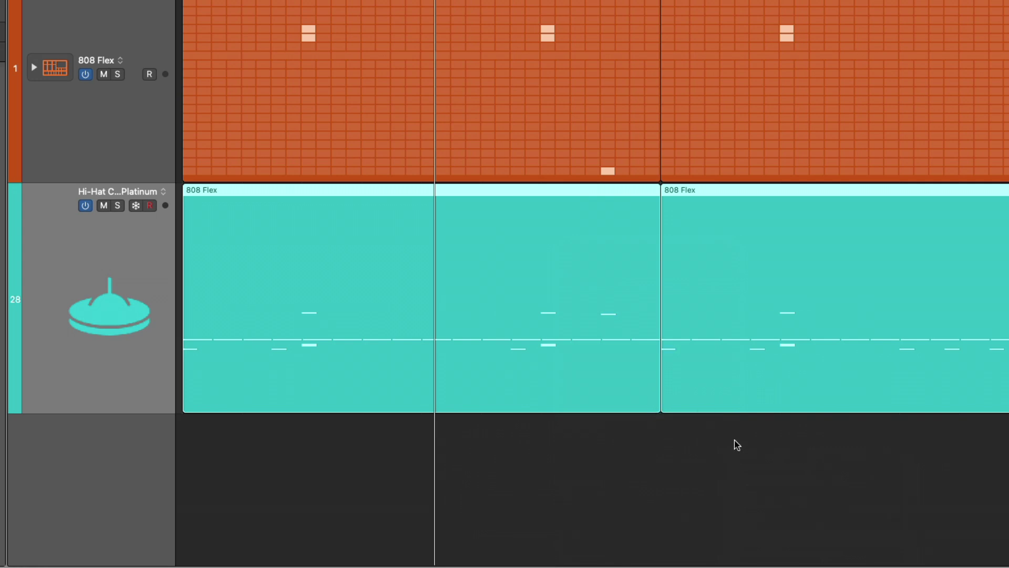
{"action": "key", "text": "super+j"}
In the Piano Roll, delete the 15 low notes and the six upper notes.
{"action": "double_click", "coordinate": [637, 219]}
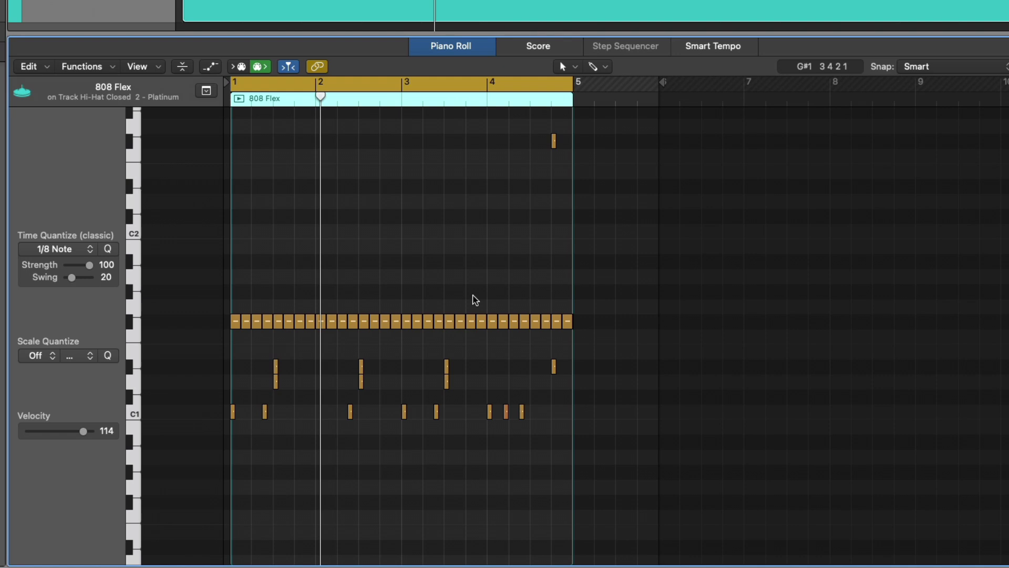
{"action": "left_click", "coordinate": [261, 66]}
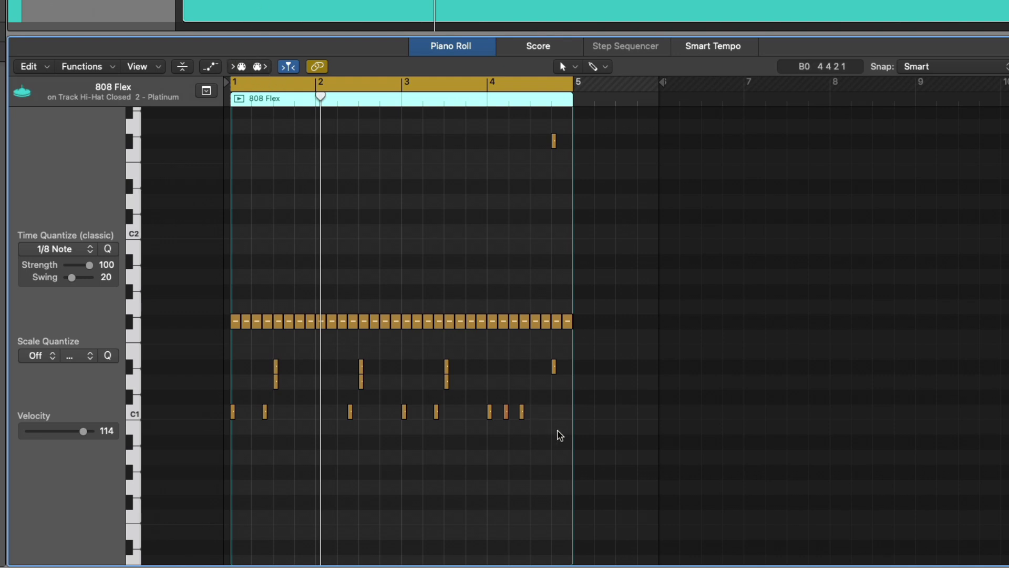
{"action": "left_click_drag", "start_coordinate": [557, 429], "coordinate": [227, 347]}
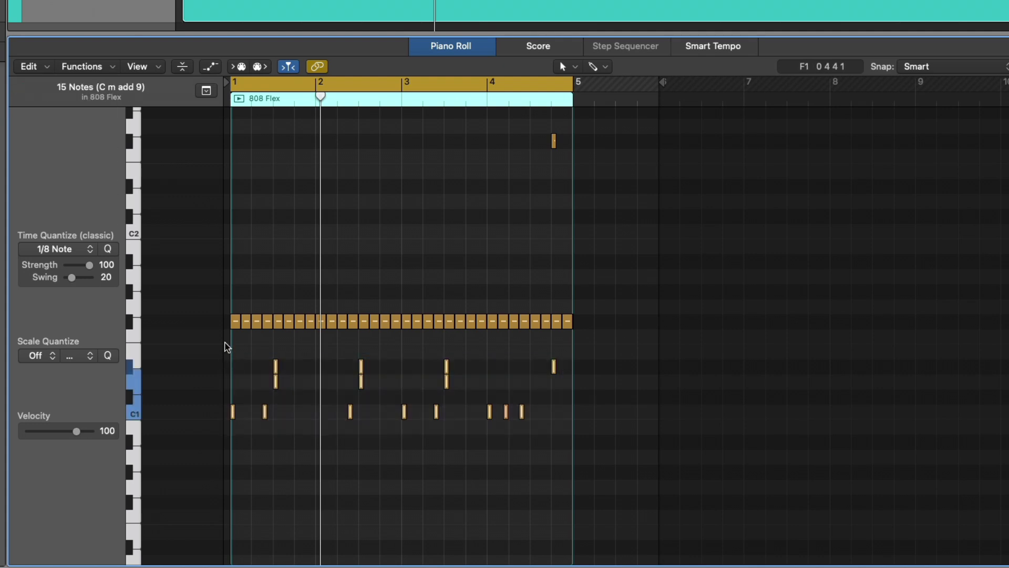
{"action": "key", "text": "alt+shift+Up"}
{"action": "key", "text": "alt+shift+Up"}
{"action": "key", "text": "alt+shift+Up"}
{"action": "scroll", "coordinate": [408, 352], "scroll_direction": "up", "scroll_amount": 5}
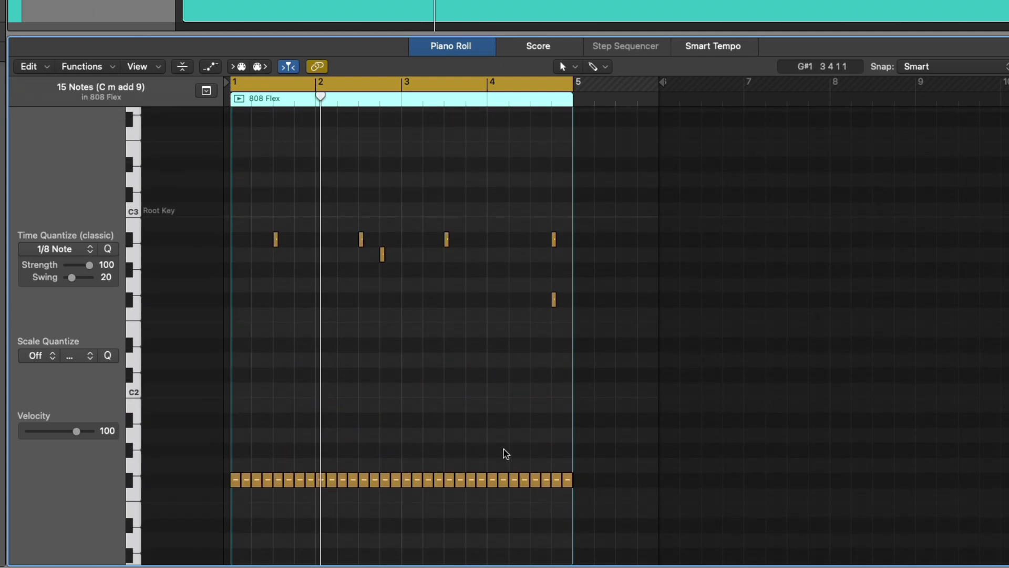
{"action": "left_click_drag", "start_coordinate": [255, 172], "coordinate": [568, 317]}
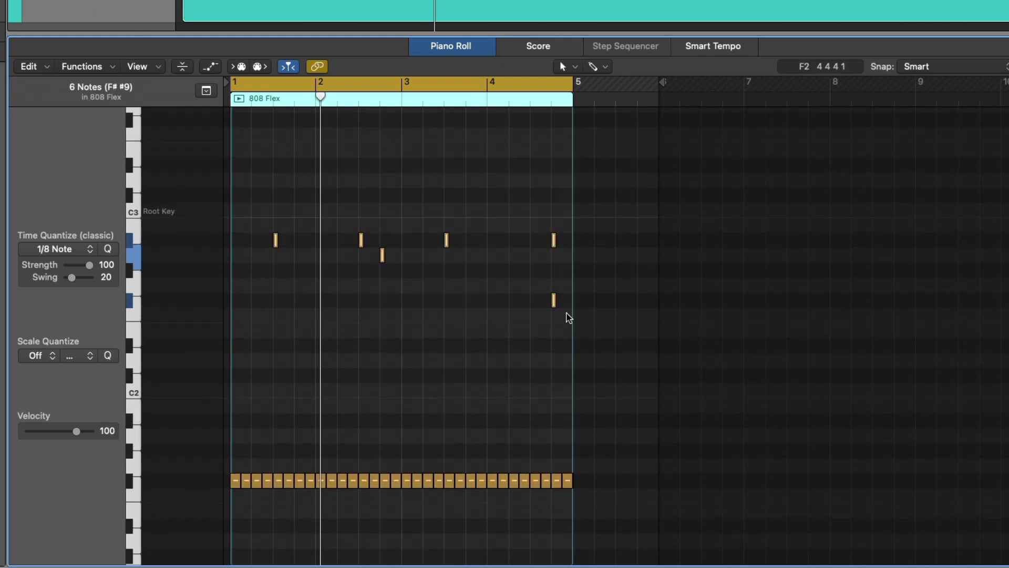
{"action": "key", "text": "alt+shift+Up"}
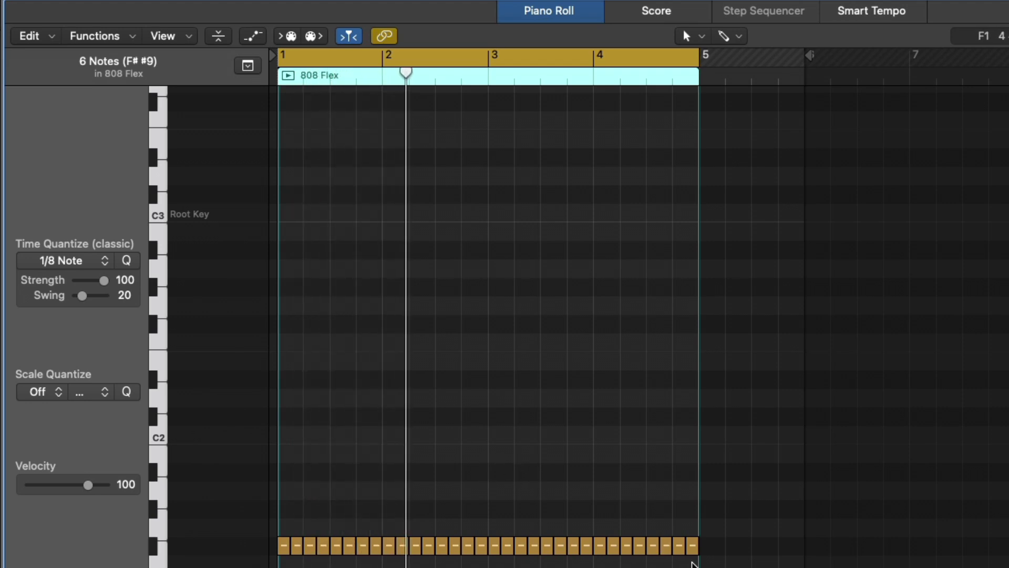
Move the remaining 32 notes up to C3 and play the region.
{"action": "left_click_drag", "start_coordinate": [691, 563], "coordinate": [299, 211]}
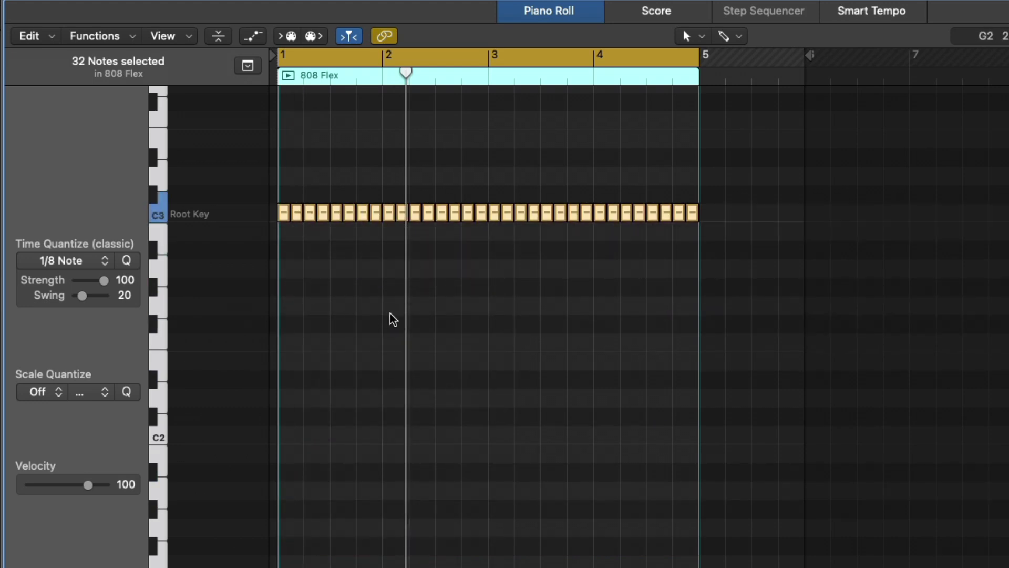
{"action": "scroll", "coordinate": [404, 325], "scroll_direction": "up", "scroll_amount": 5}
{"action": "key", "text": "space"}
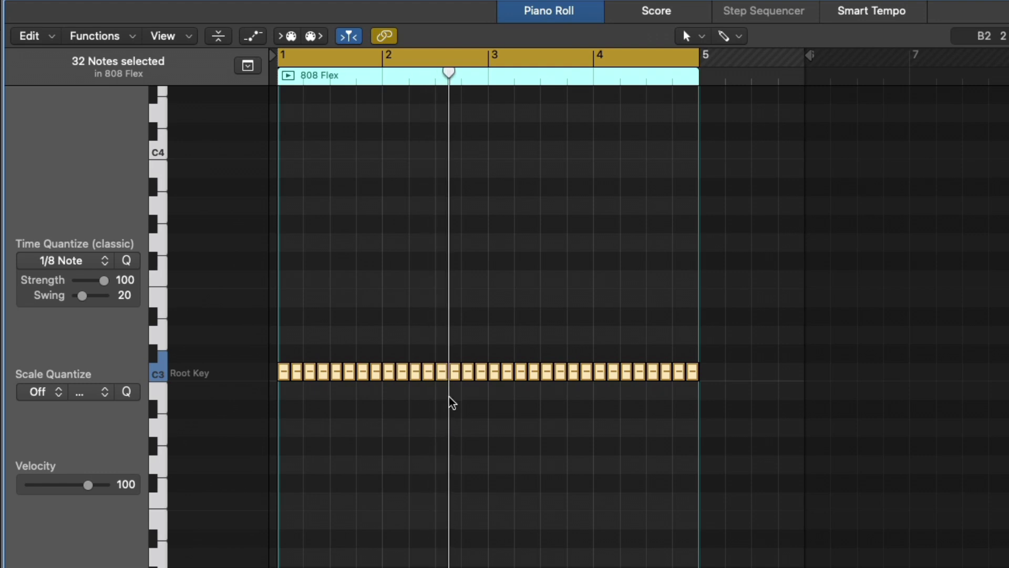
Raise the second and fourth hi-hat notes to C#3.
{"action": "left_click_drag", "start_coordinate": [378, 428], "coordinate": [243, 259]}
{"action": "left_click", "coordinate": [426, 412]}
{"action": "left_click", "coordinate": [426, 349]}
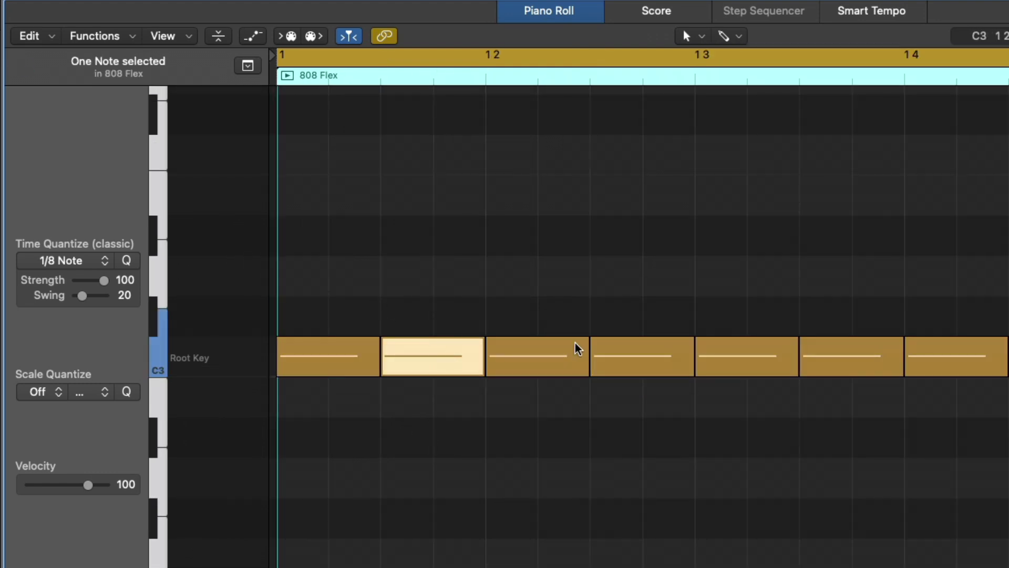
{"action": "left_click", "coordinate": [645, 352], "text": "shift"}
{"action": "left_click_drag", "start_coordinate": [655, 354], "coordinate": [652, 307]}
Delete the 28 trailing C3 notes after the raised pair.
{"action": "key", "text": "super+Left"}
{"action": "key", "text": "super+Left"}
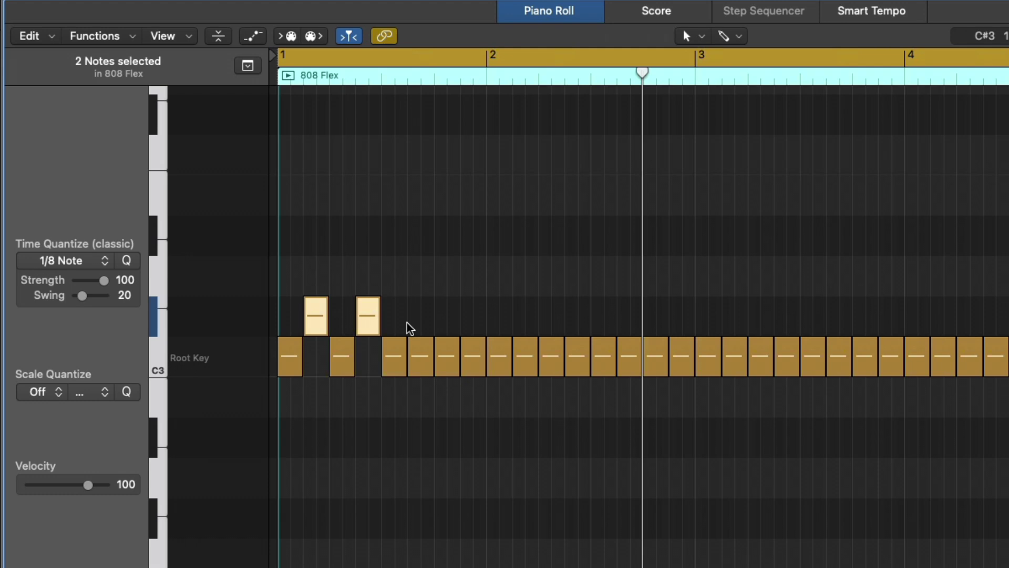
{"action": "left_click_drag", "start_coordinate": [368, 347], "coordinate": [1008, 390]}
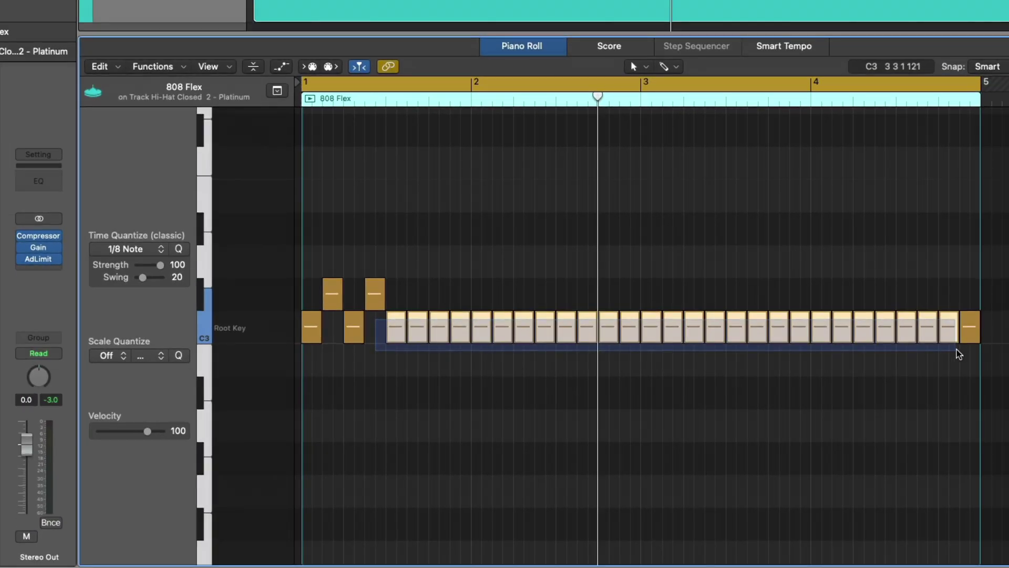
{"action": "left_click_drag", "start_coordinate": [959, 353], "coordinate": [976, 349]}
{"action": "key", "text": "Delete"}
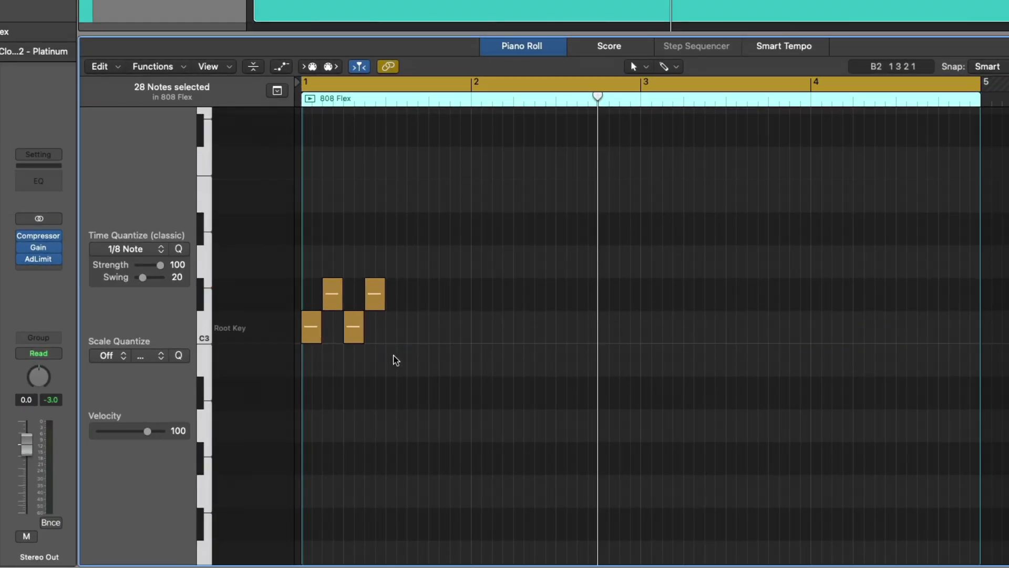
Repeat the four-note figure through bar 5, play it, and raise the 16 upper notes to F#3.
{"action": "left_click_drag", "start_coordinate": [396, 360], "coordinate": [311, 273]}
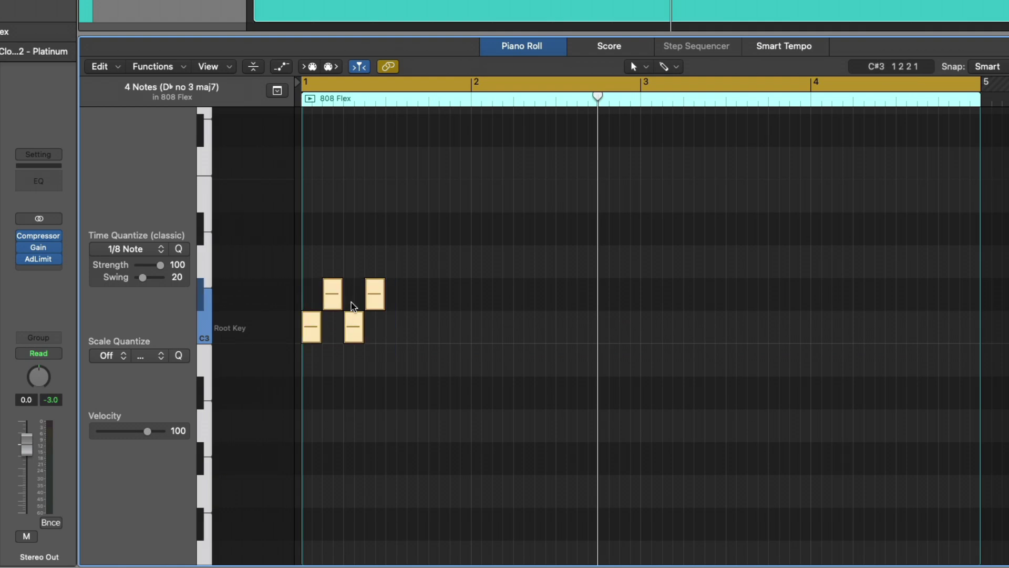
{"action": "key", "text": "super+r"}
{"action": "key", "text": "super+r"}
{"action": "key", "text": "super+r"}
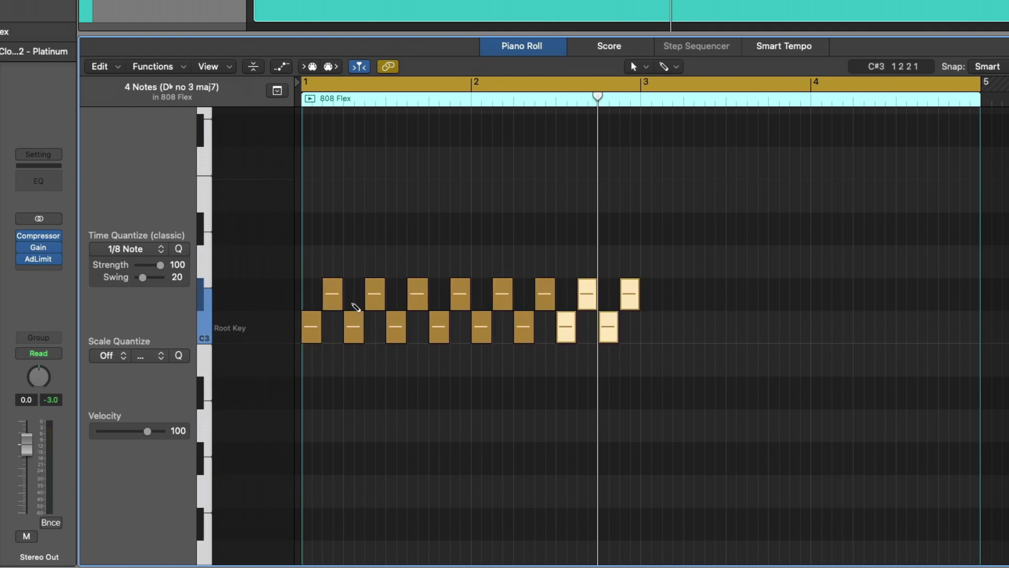
{"action": "key", "text": "super+r"}
{"action": "key", "text": "super+r"}
{"action": "key", "text": "super+r"}
{"action": "key", "text": "super+r"}
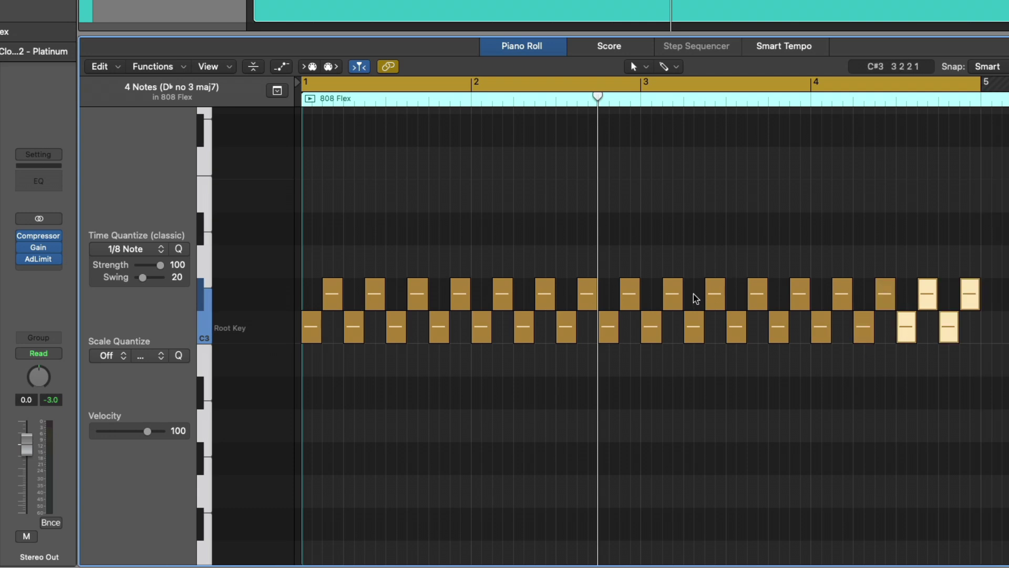
{"action": "key", "text": "Return"}
{"action": "key", "text": "space"}
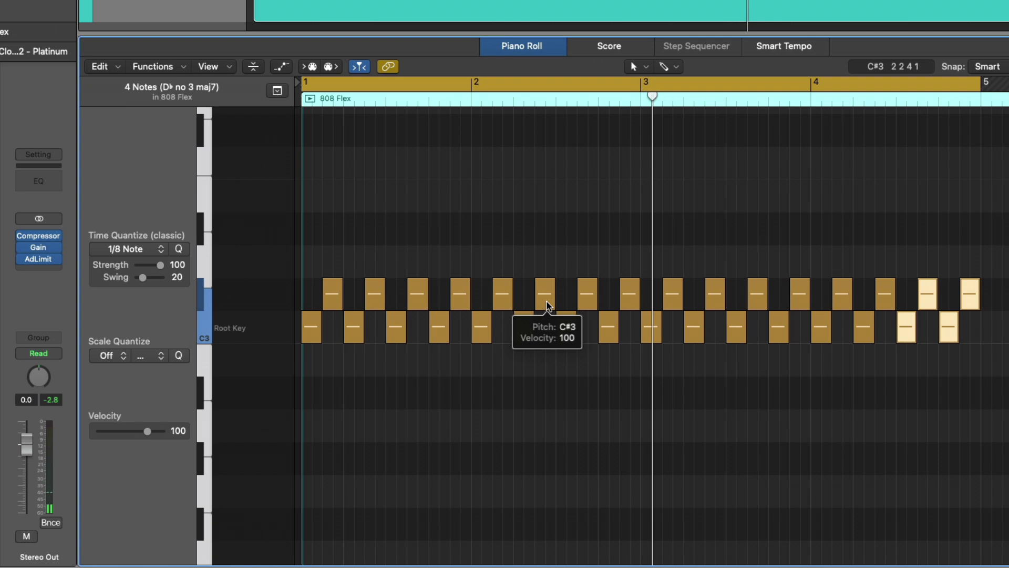
{"action": "left_click_drag", "start_coordinate": [319, 242], "coordinate": [984, 298]}
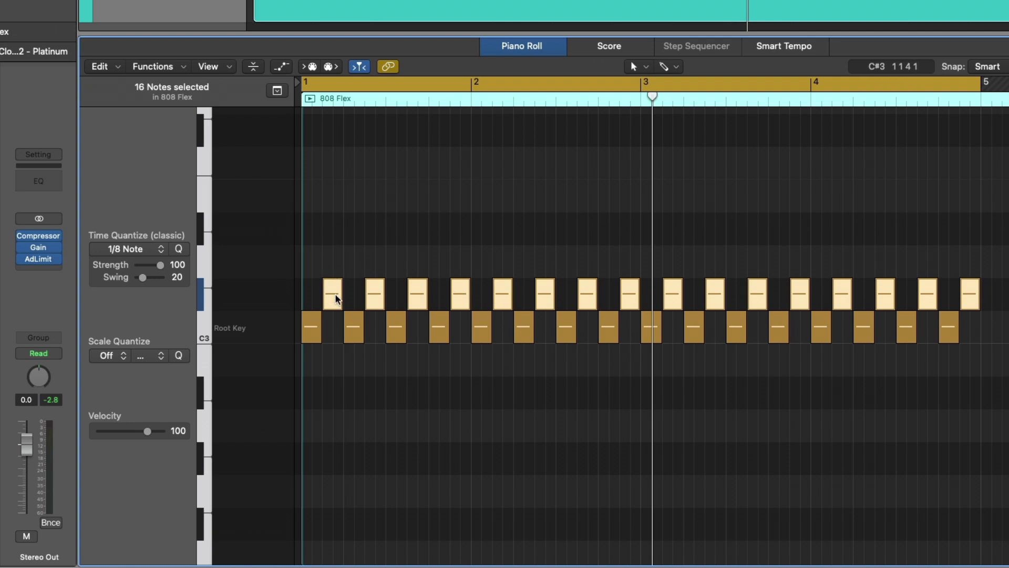
{"action": "left_click_drag", "start_coordinate": [333, 292], "coordinate": [336, 136]}
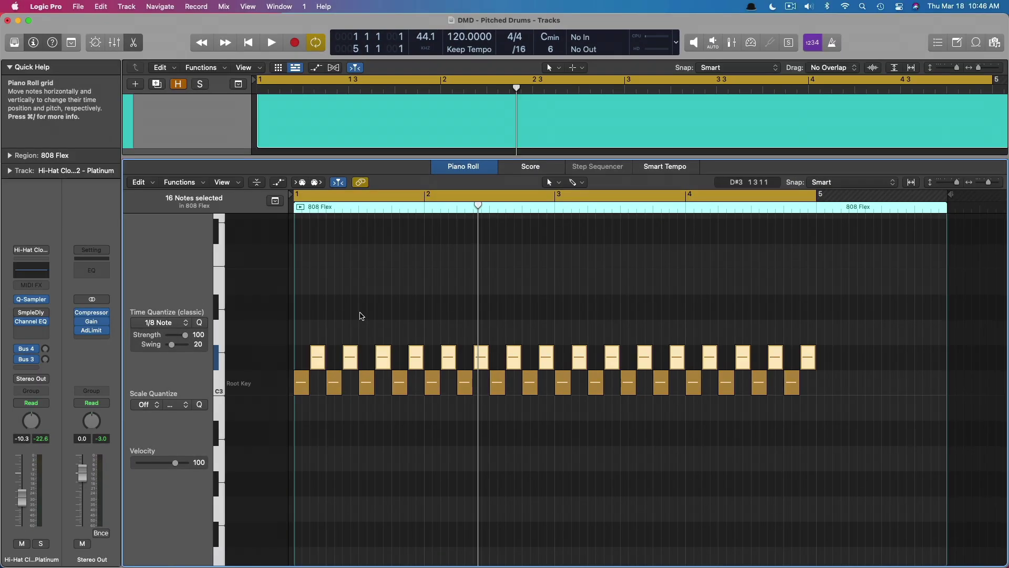
Mute hi-hat track 28 and fill the hi-hat row in the first 808 Flex pattern.
{"action": "key", "text": "e"}
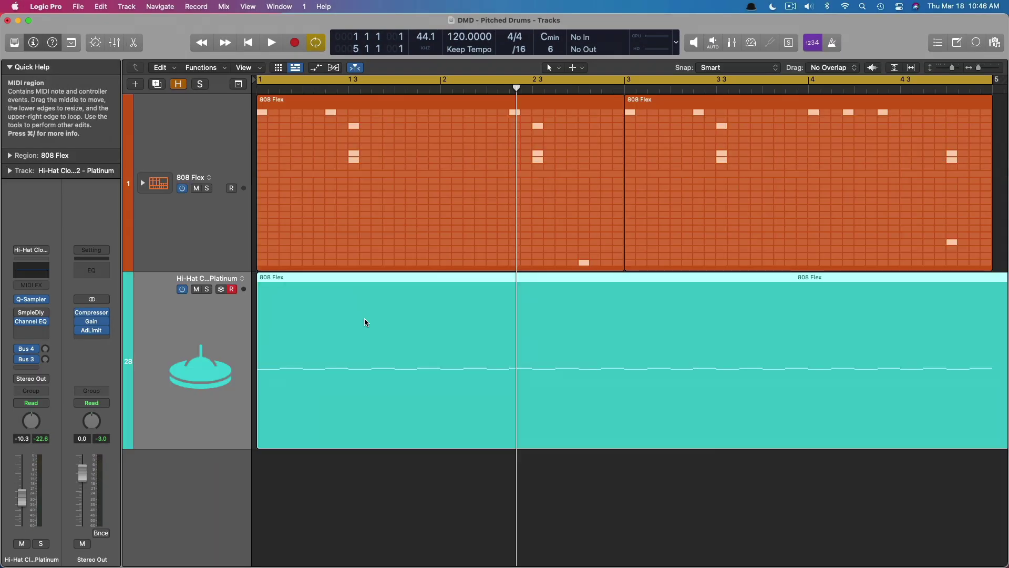
{"action": "left_click", "coordinate": [197, 290]}
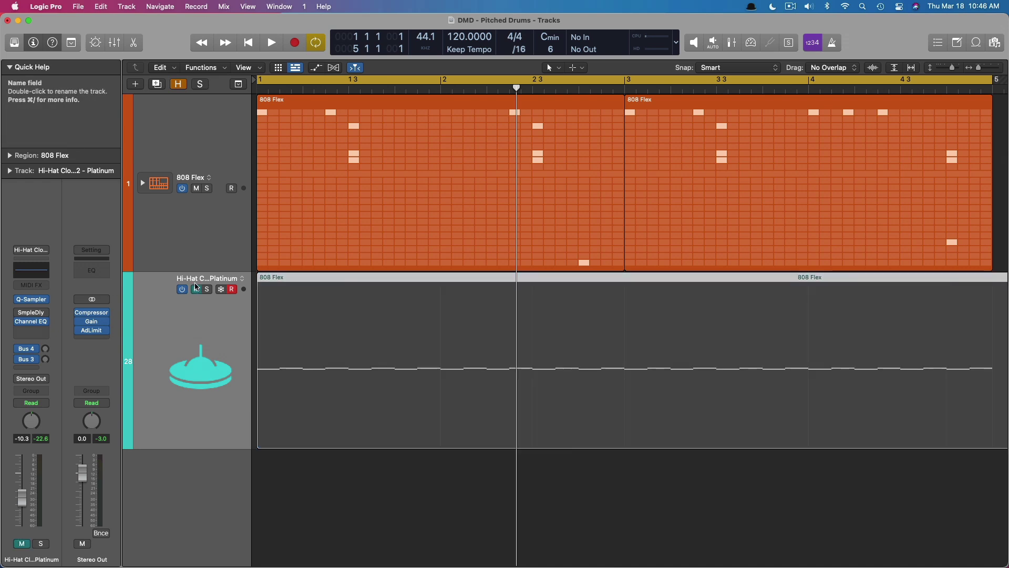
{"action": "left_click", "coordinate": [304, 111]}
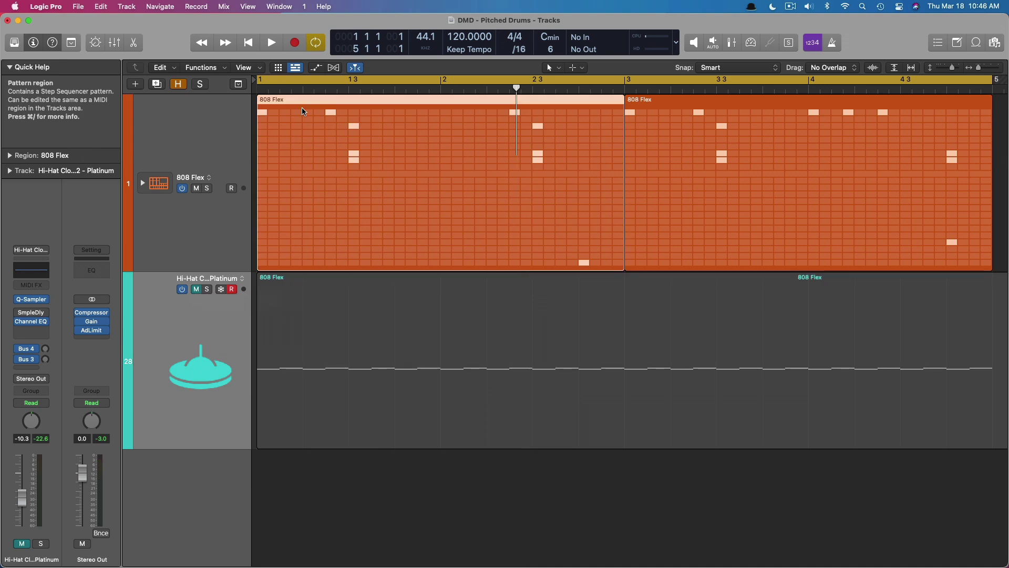
{"action": "double_click", "coordinate": [304, 111]}
{"action": "left_click_drag", "start_coordinate": [318, 370], "coordinate": [988, 370]}
{"action": "key", "text": "e"}
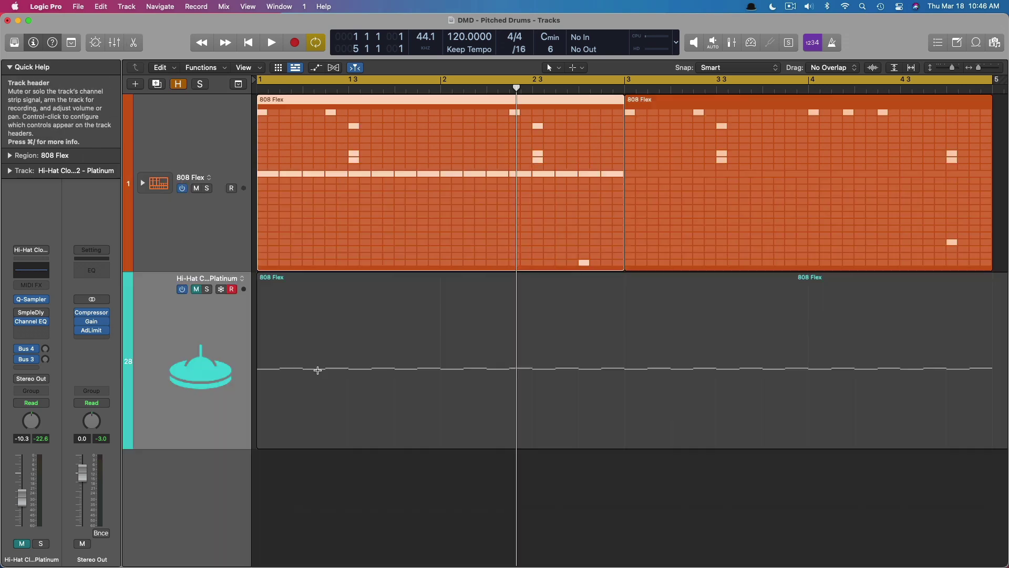
Fill the Hi-Hat Closed 2 row across all 32 steps of the second pattern.
{"action": "left_click", "coordinate": [723, 124]}
{"action": "double_click", "coordinate": [457, 196]}
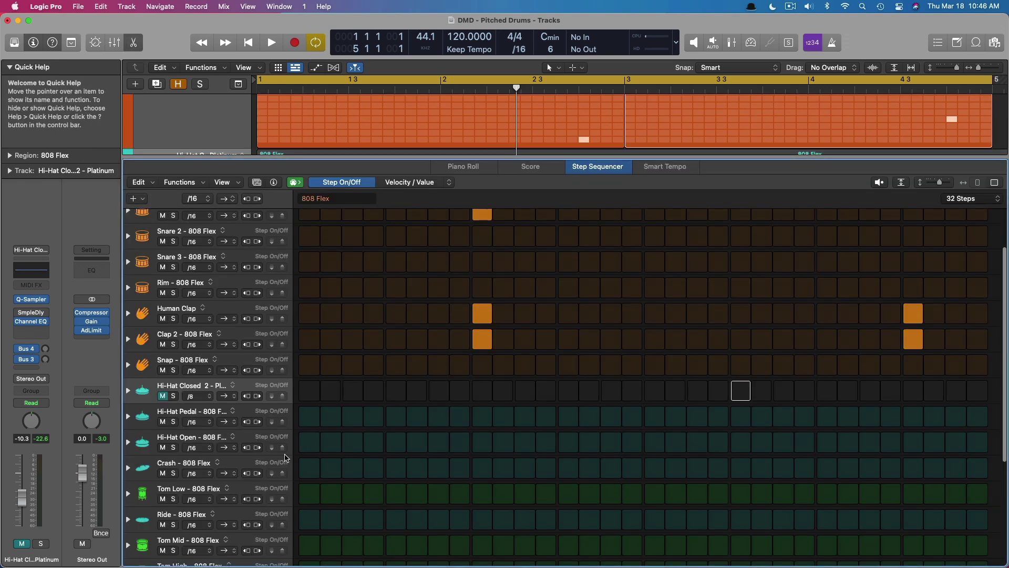
{"action": "left_click_drag", "start_coordinate": [309, 390], "coordinate": [977, 391]}
{"action": "key", "text": "e"}
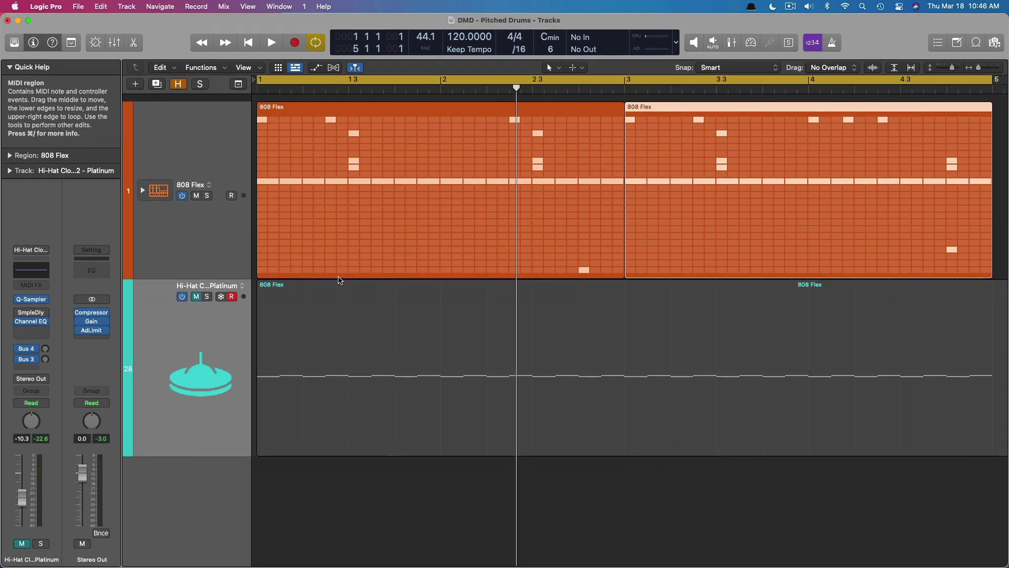
{"action": "left_click", "coordinate": [173, 158]}
In Drum Machine Designer, select the Hi-Hat Closed 2 pad and sync LFO 1 to tempo at 1/8.
{"action": "left_click", "coordinate": [31, 262]}
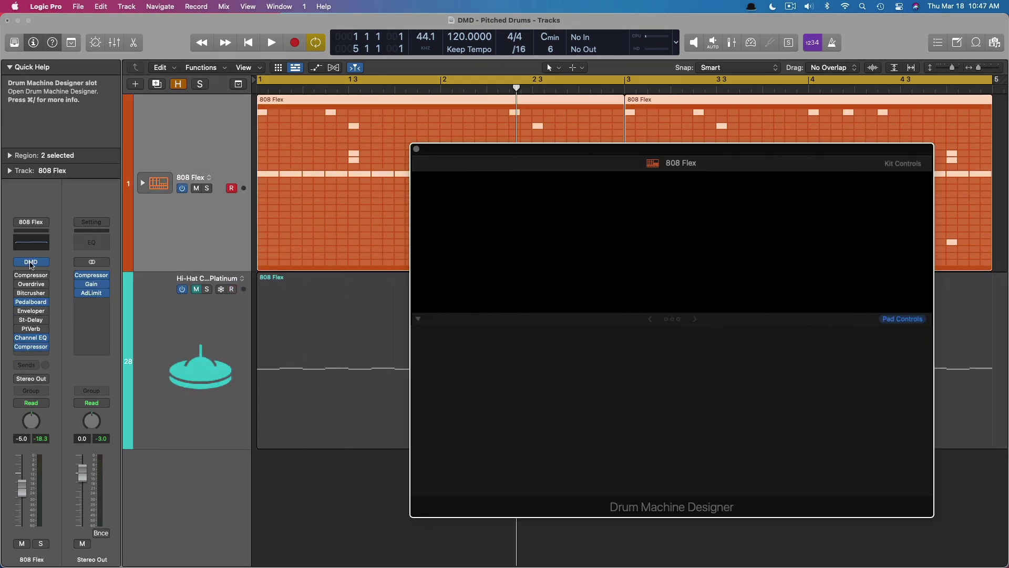
{"action": "left_click", "coordinate": [499, 248]}
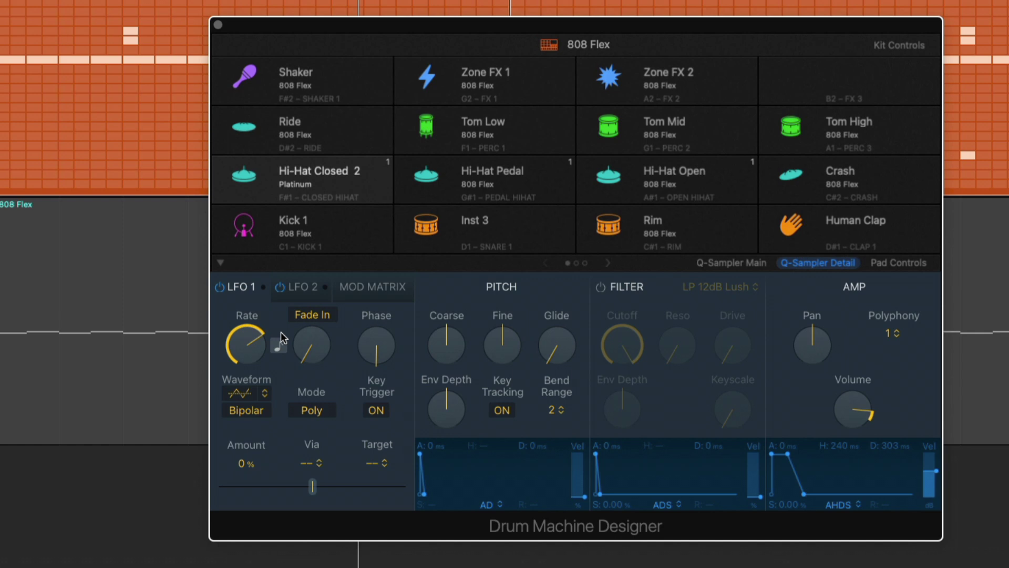
{"action": "left_click", "coordinate": [261, 397]}
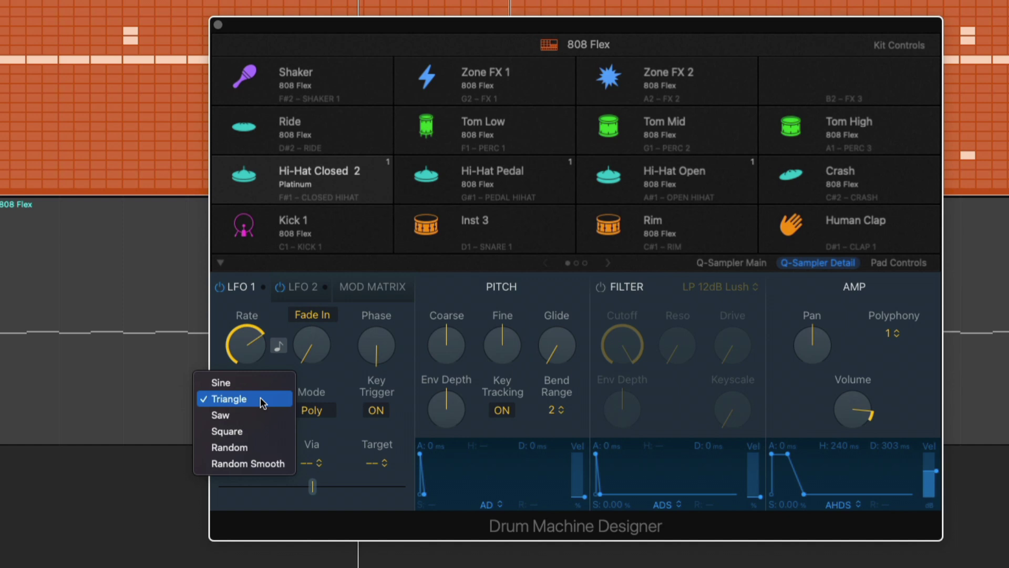
{"action": "left_click", "coordinate": [273, 312]}
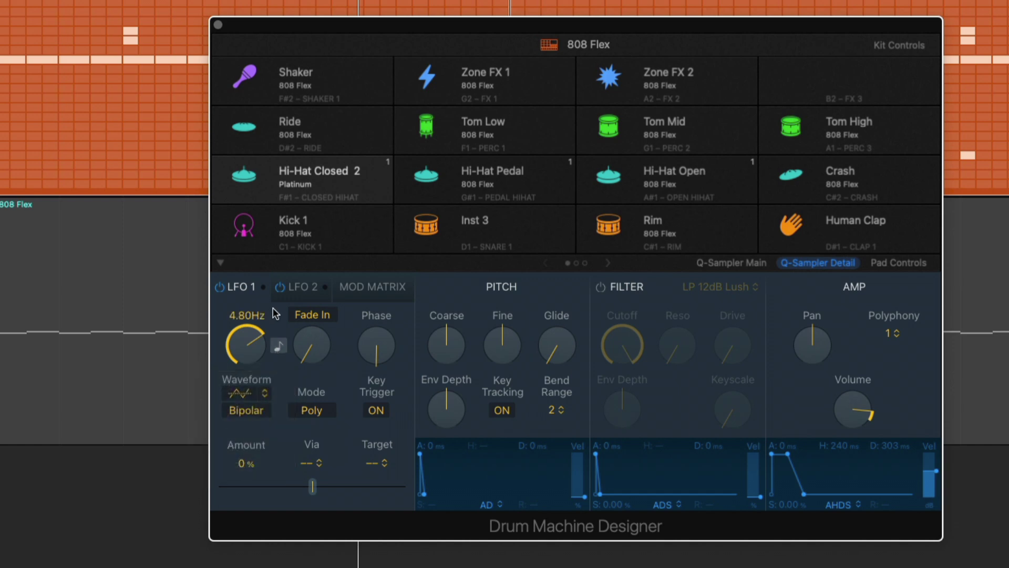
{"action": "left_click", "coordinate": [278, 345]}
Route LFO 1 as the via source to the Pitch target with a 1200-cent amount.
{"action": "left_click", "coordinate": [315, 463]}
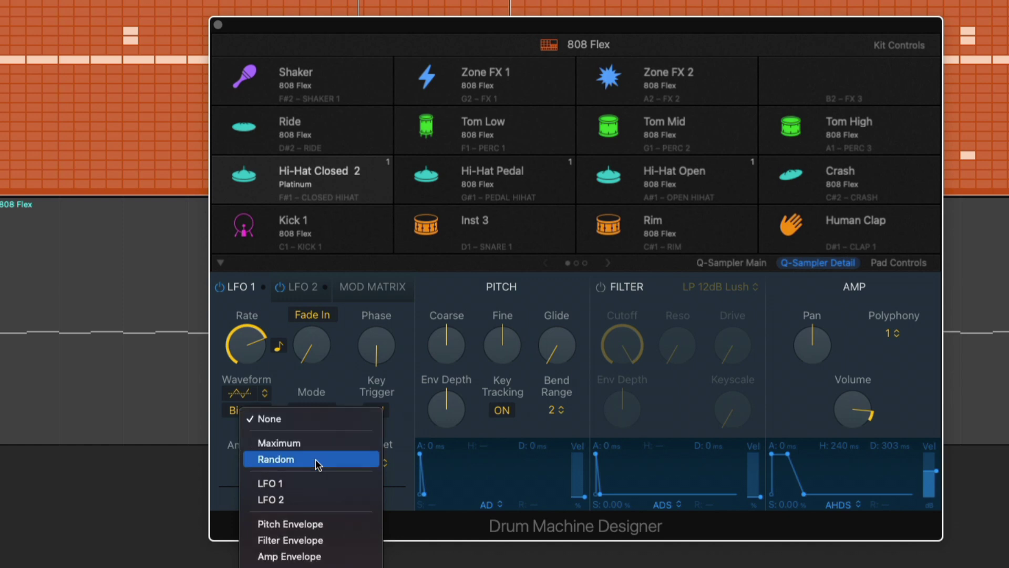
{"action": "left_click", "coordinate": [312, 481]}
{"action": "left_click_drag", "start_coordinate": [313, 481], "coordinate": [309, 455]}
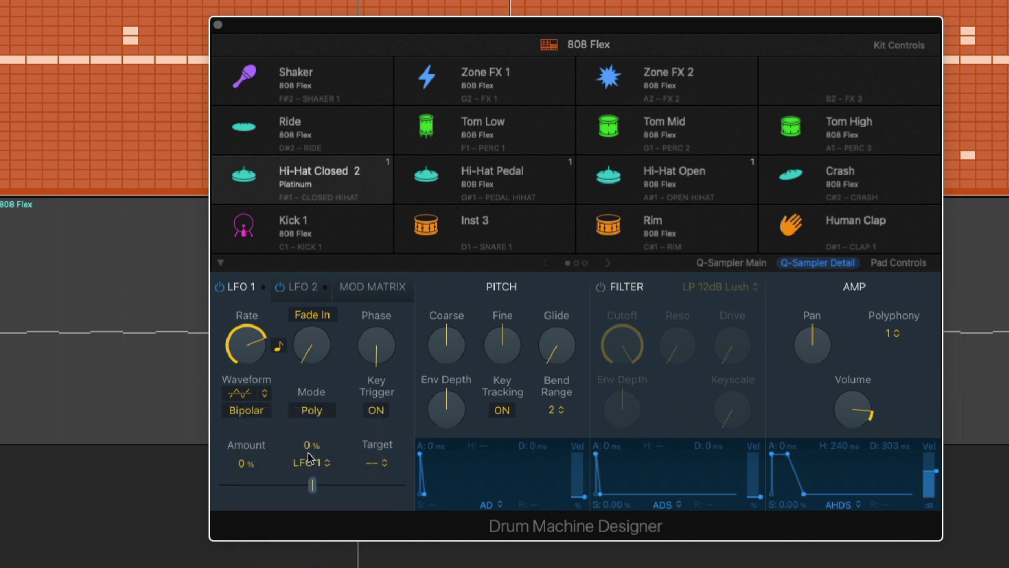
{"action": "left_click", "coordinate": [369, 458]}
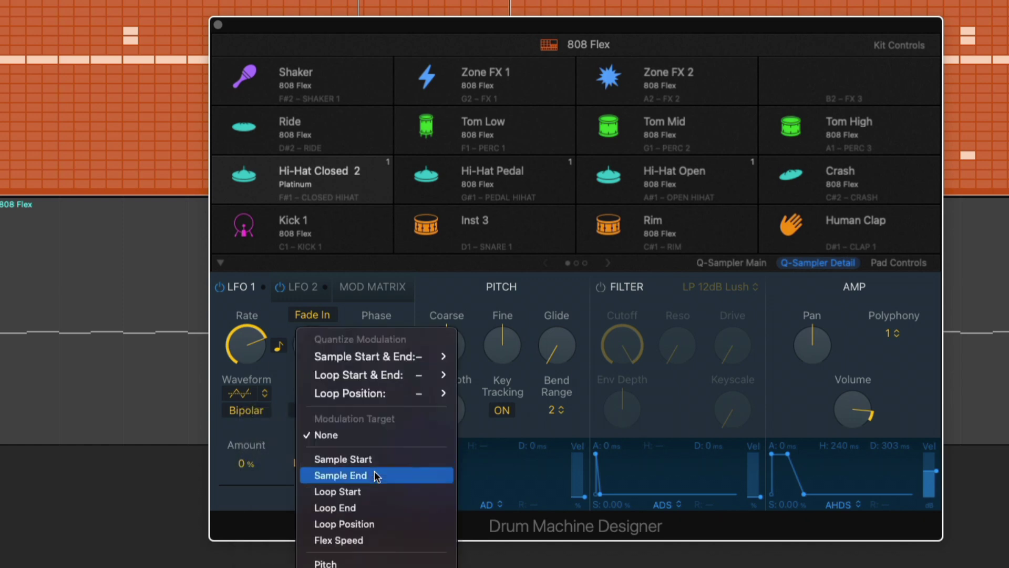
{"action": "left_click", "coordinate": [372, 450]}
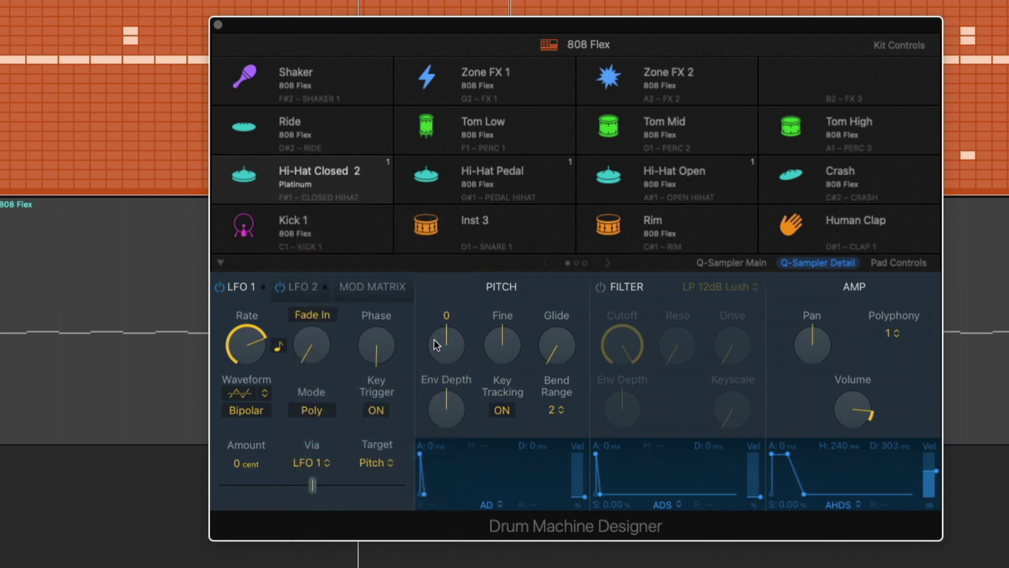
{"action": "mouse_move", "coordinate": [315, 486]}
{"action": "left_click_drag", "start_coordinate": [314, 488], "coordinate": [406, 485]}
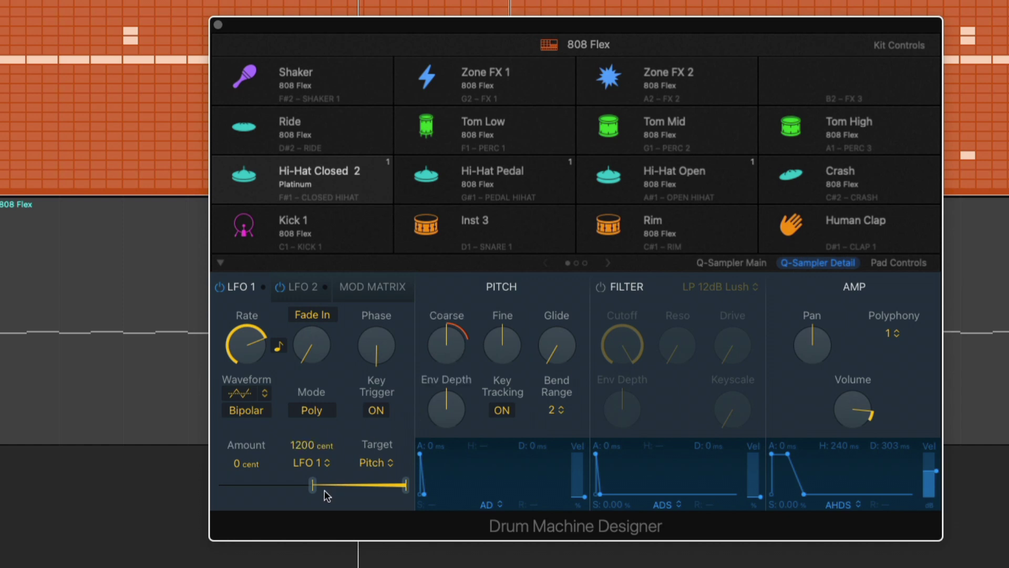
{"action": "left_click_drag", "start_coordinate": [313, 486], "coordinate": [413, 489]}
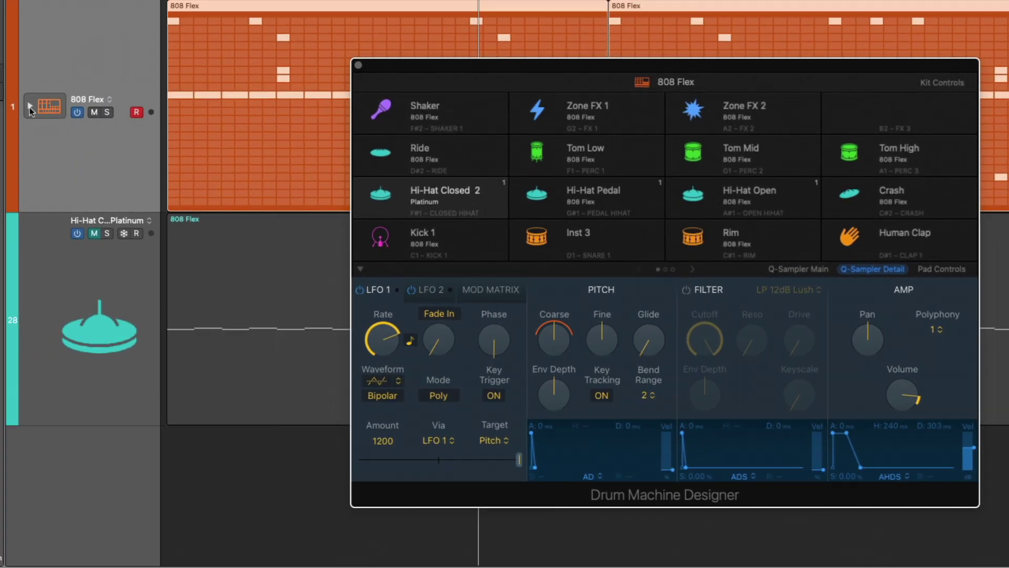
Solo the Hi-Hat Closed track and toggle LFO 1 off and on to compare.
{"action": "left_click", "coordinate": [29, 107]}
{"action": "scroll", "coordinate": [138, 253], "scroll_direction": "down", "scroll_amount": 15}
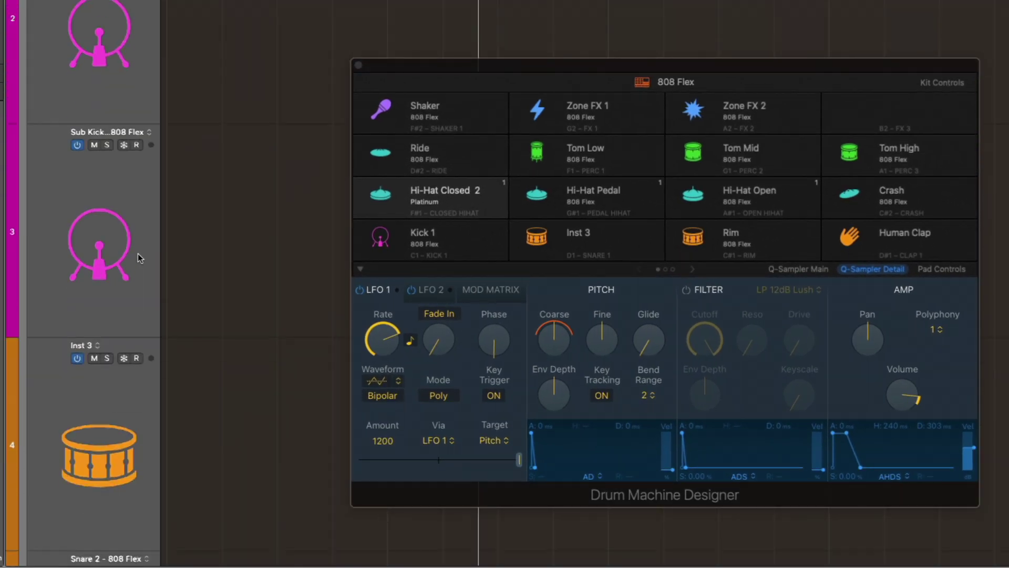
{"action": "scroll", "coordinate": [138, 251], "scroll_direction": "down", "scroll_amount": 7}
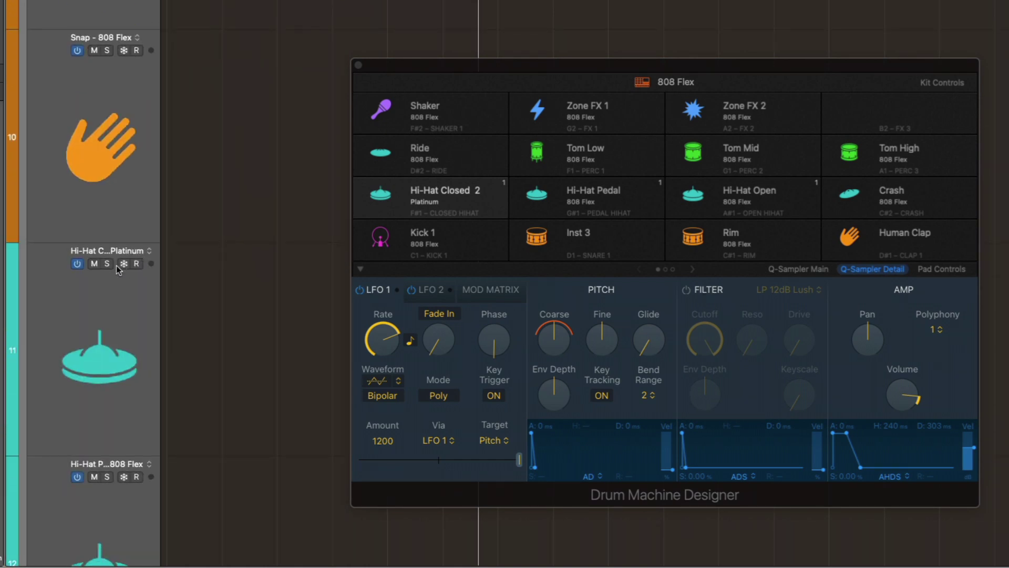
{"action": "left_click", "coordinate": [107, 264]}
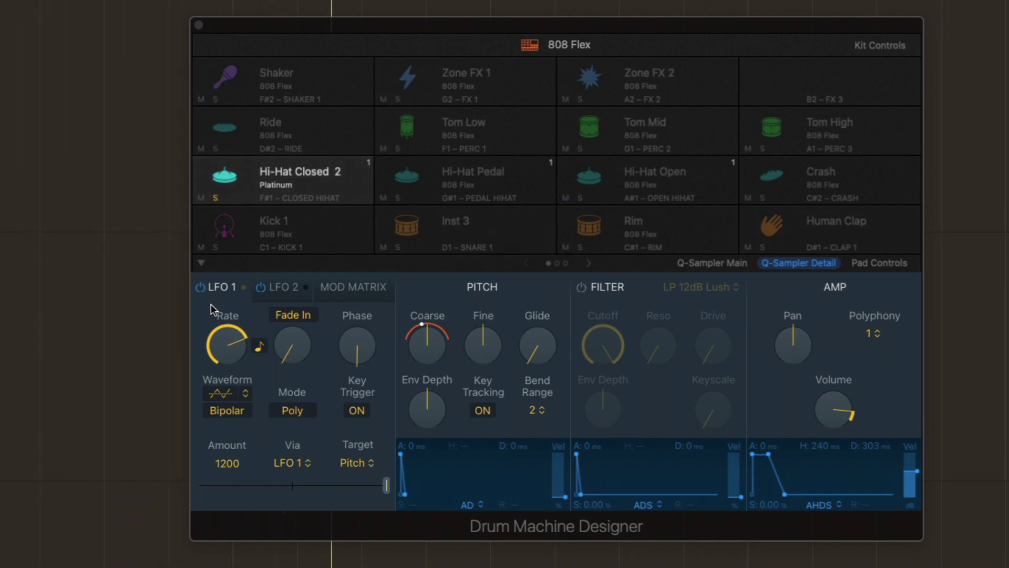
{"action": "left_click", "coordinate": [202, 287]}
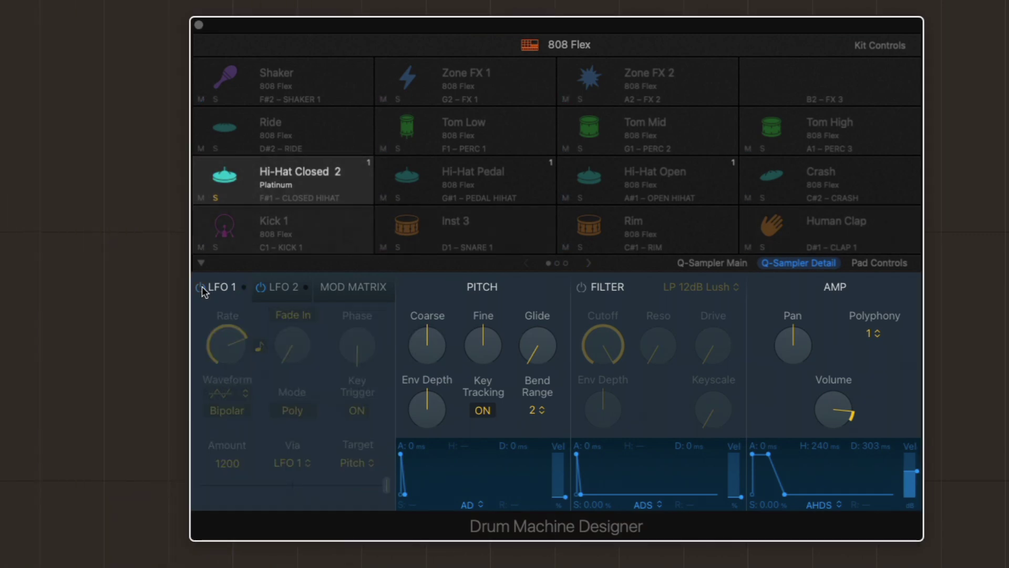
{"action": "left_click", "coordinate": [201, 287]}
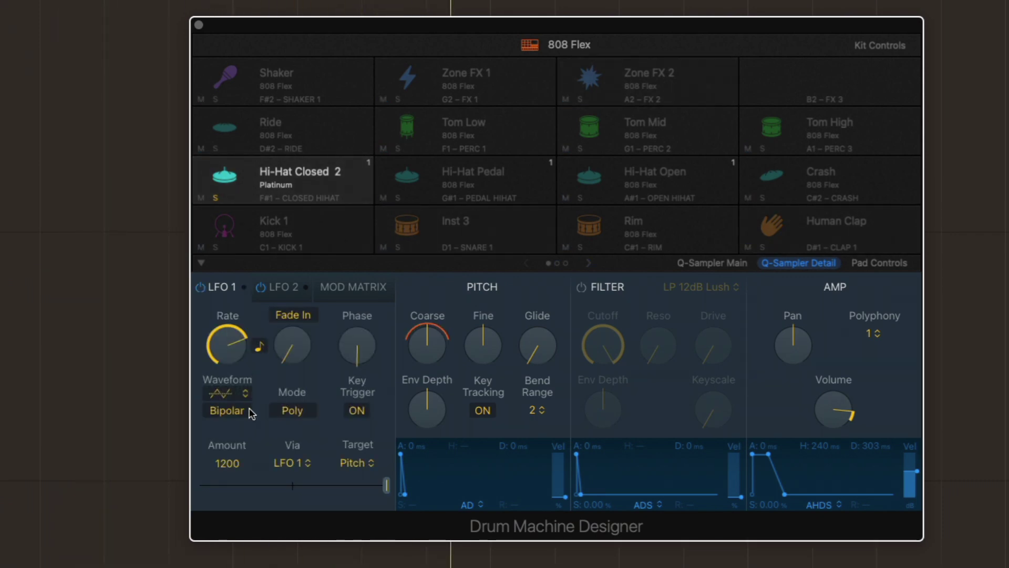
Keep the LFO 1 rate at 1/8 and lower the pitch modulation amount to 232 cents.
{"action": "mouse_move", "coordinate": [249, 350]}
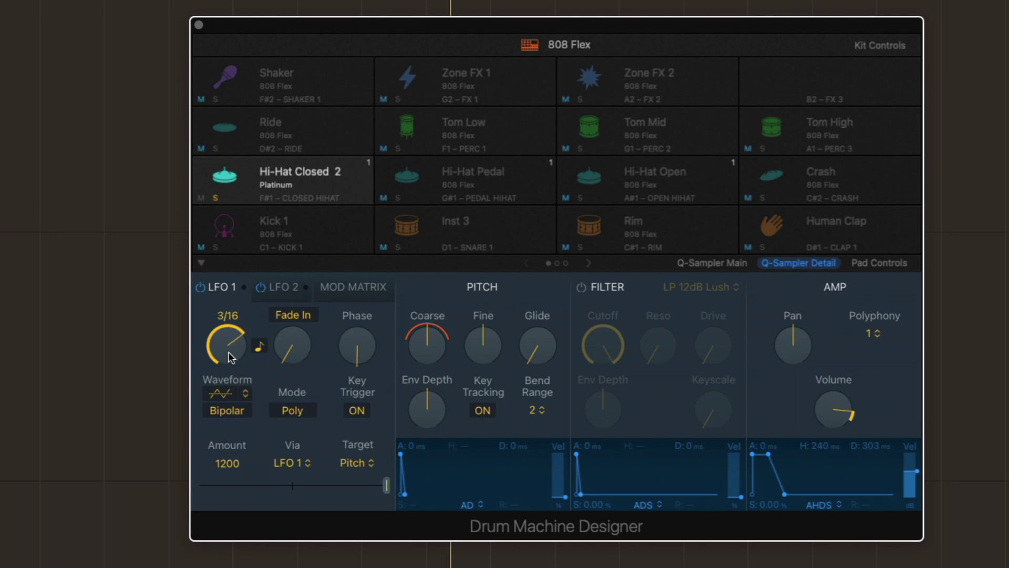
{"action": "left_click_drag", "start_coordinate": [231, 353], "coordinate": [235, 321]}
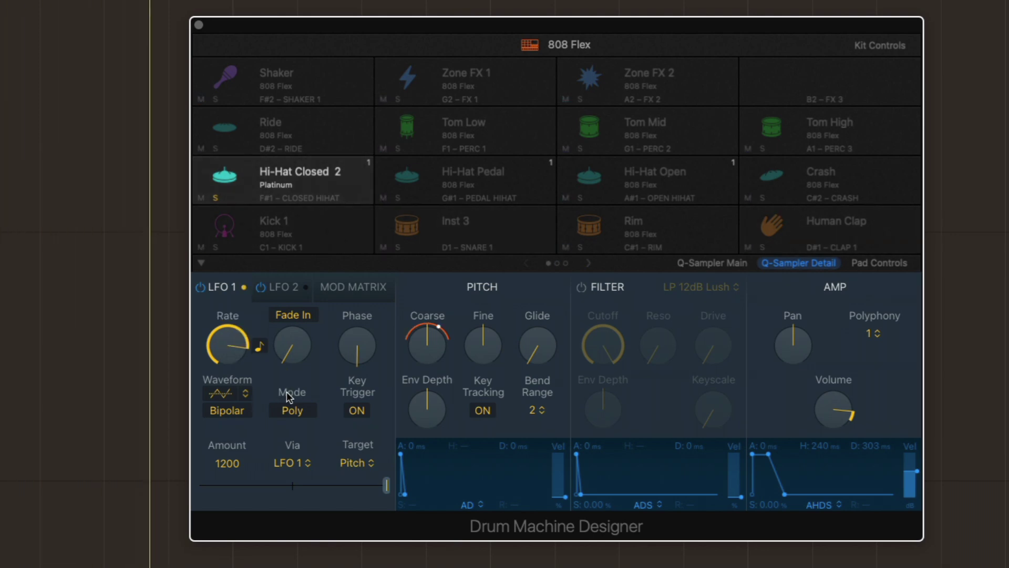
{"action": "mouse_move", "coordinate": [237, 359]}
{"action": "left_click_drag", "start_coordinate": [238, 359], "coordinate": [233, 369]}
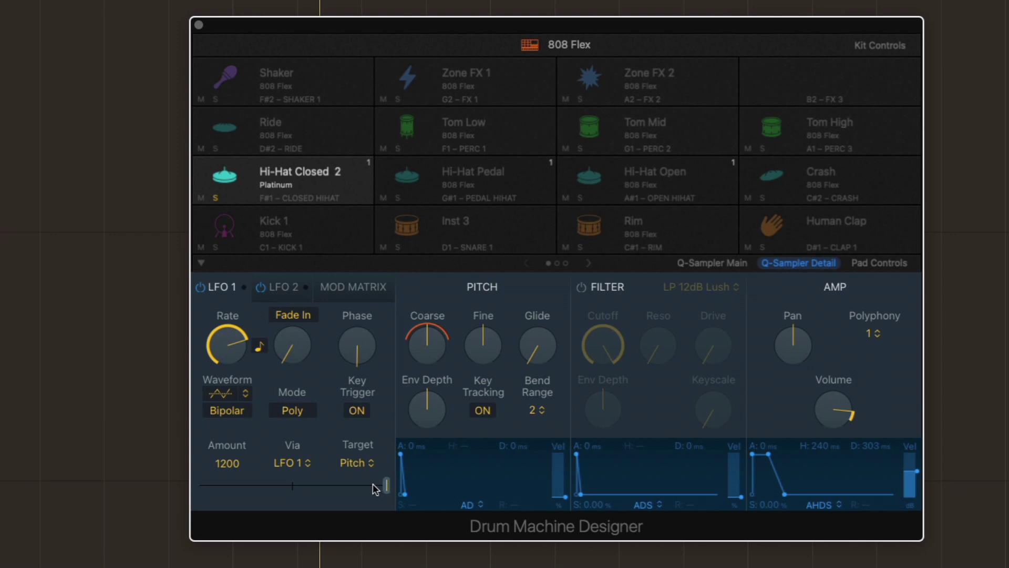
{"action": "left_click_drag", "start_coordinate": [388, 485], "coordinate": [363, 483]}
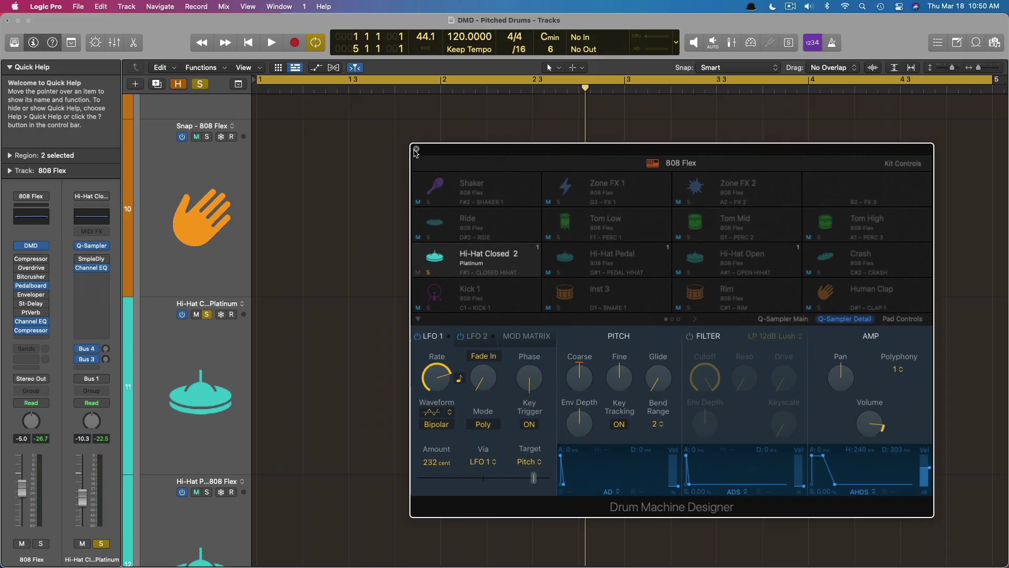
Move the 808 Flex MIDI region from track 28 onto the Hi-Hat Closed track 11.
{"action": "left_click", "coordinate": [199, 25]}
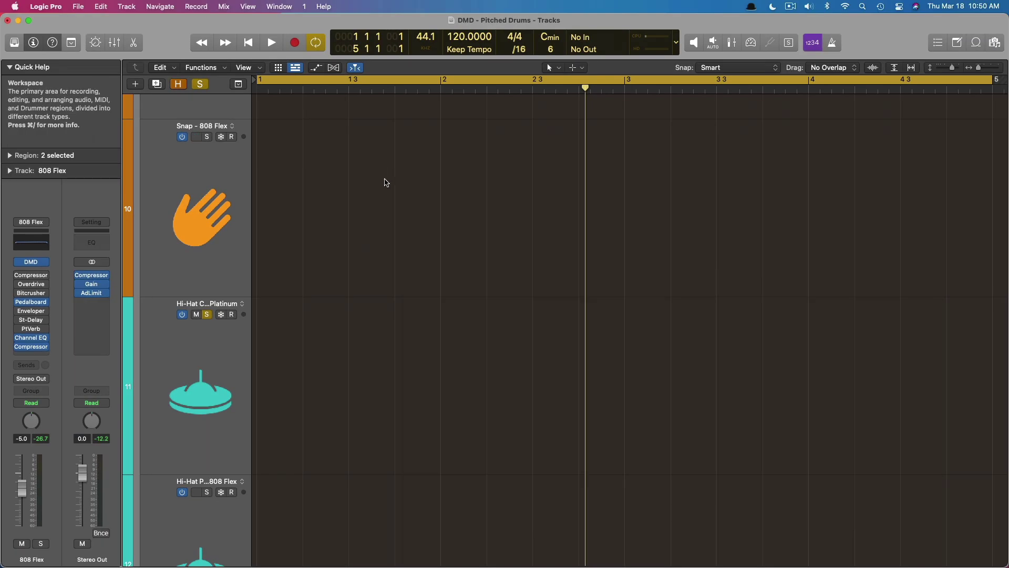
{"action": "key", "text": "z"}
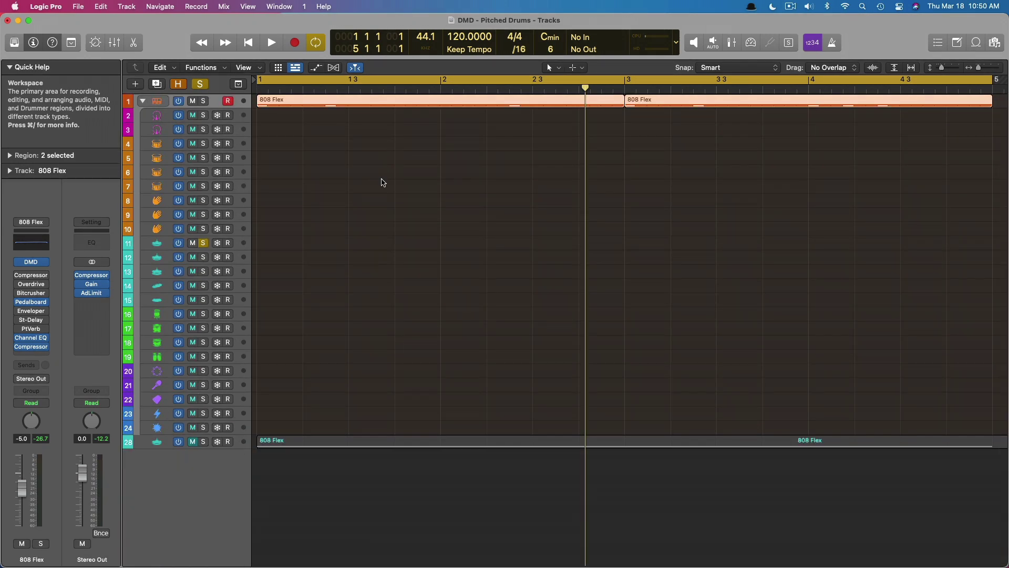
{"action": "left_click", "coordinate": [309, 443]}
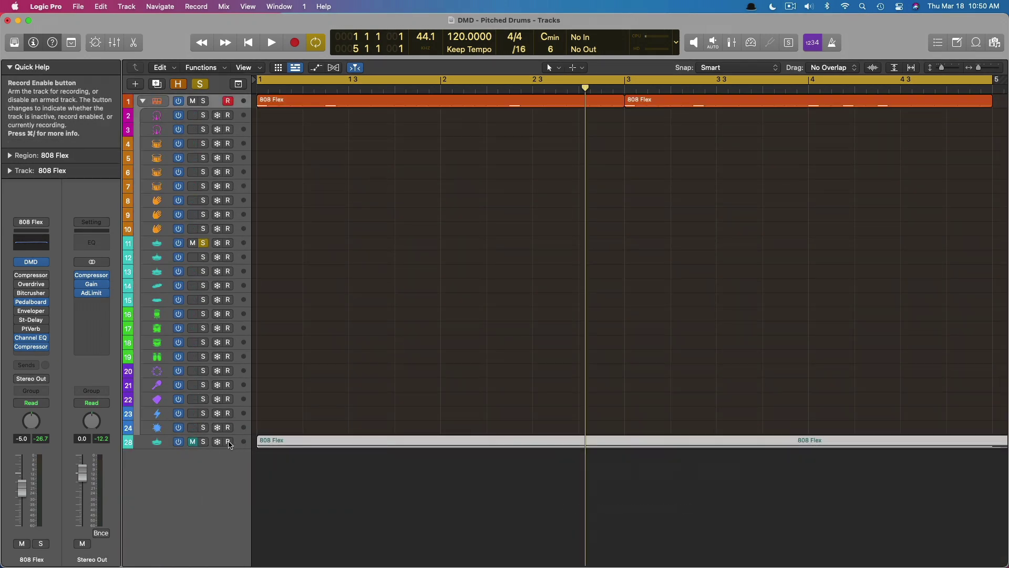
{"action": "left_click_drag", "start_coordinate": [276, 443], "coordinate": [278, 242]}
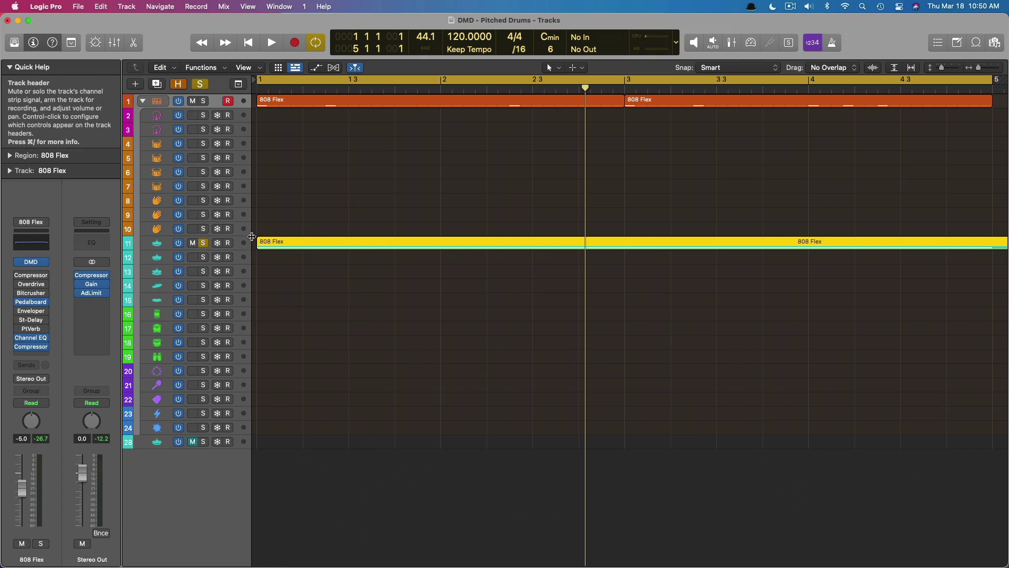
Mute the Melodic row in the first pattern and the Hi-Hat Closed row in the second.
{"action": "left_click", "coordinate": [294, 102]}
{"action": "double_click", "coordinate": [295, 102]}
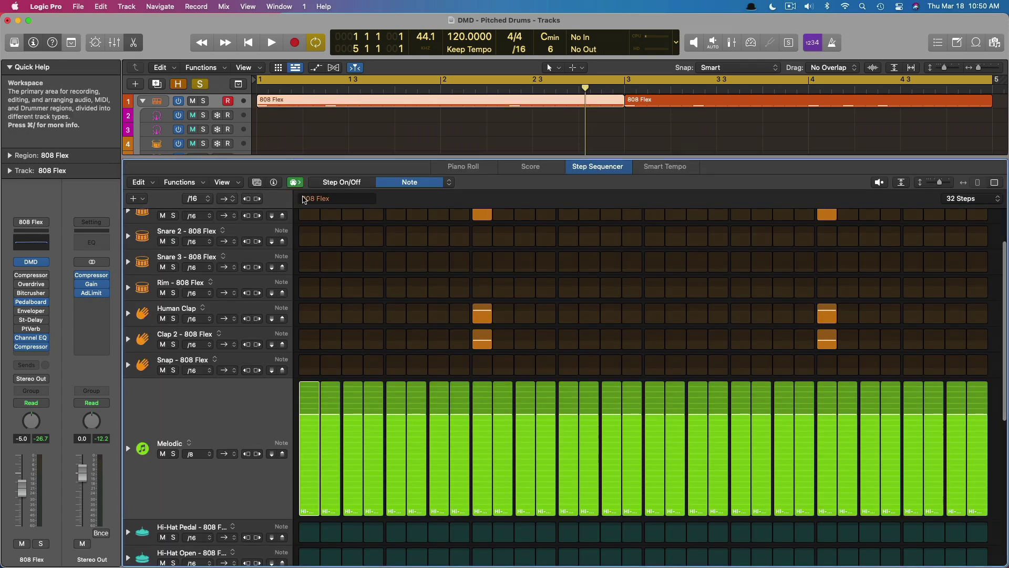
{"action": "left_click", "coordinate": [162, 453]}
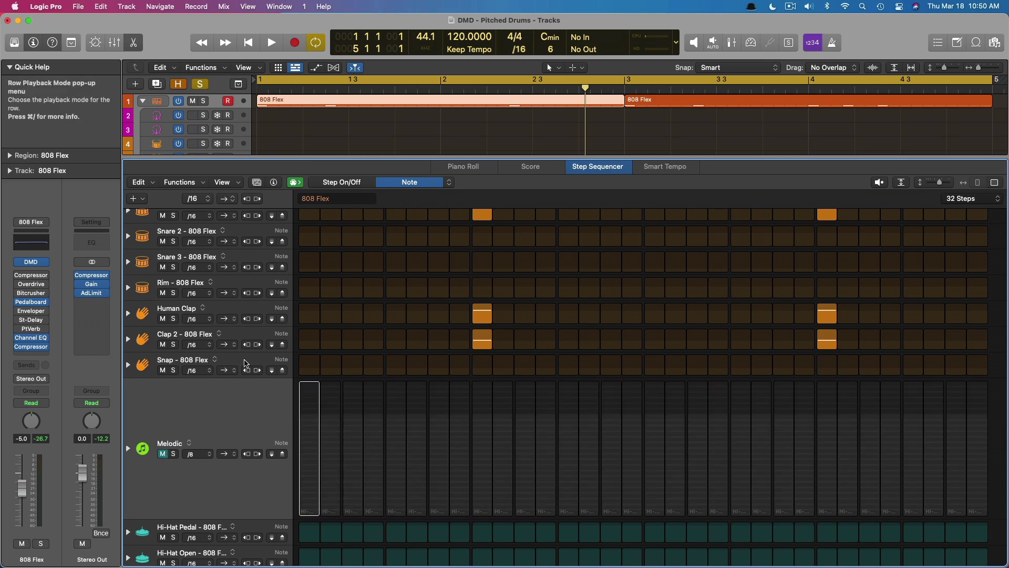
{"action": "key", "text": "e"}
{"action": "double_click", "coordinate": [666, 104]}
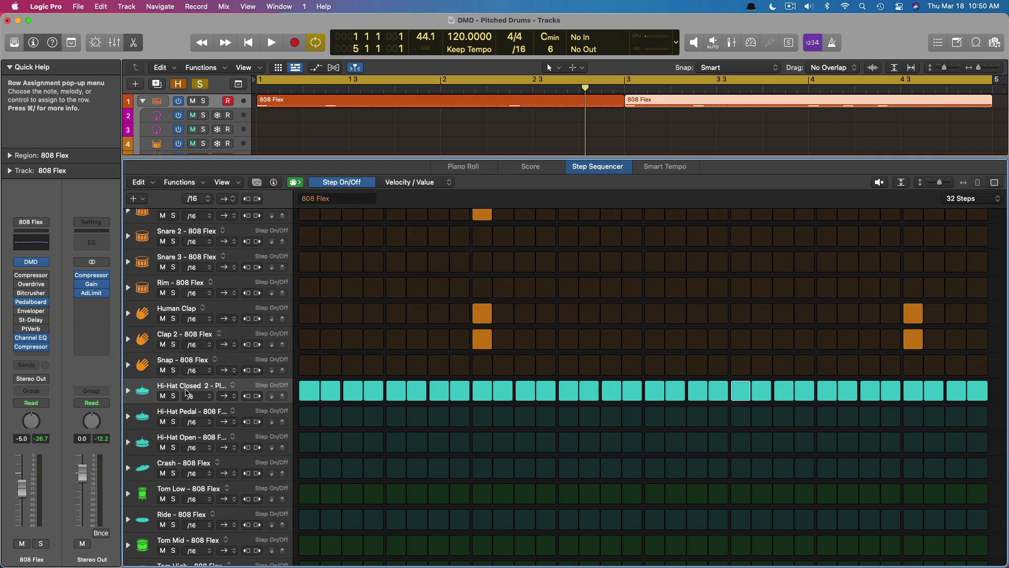
{"action": "left_click", "coordinate": [162, 396]}
Open the hi-hat region in the Piano Roll, play it back, then show the Mixer.
{"action": "key", "text": "e"}
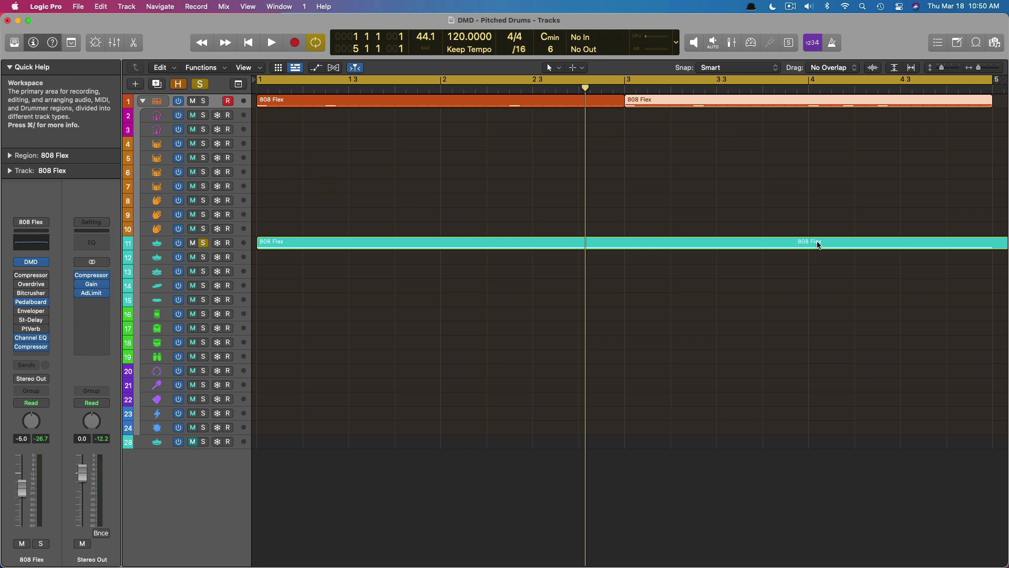
{"action": "key", "text": "super+Down"}
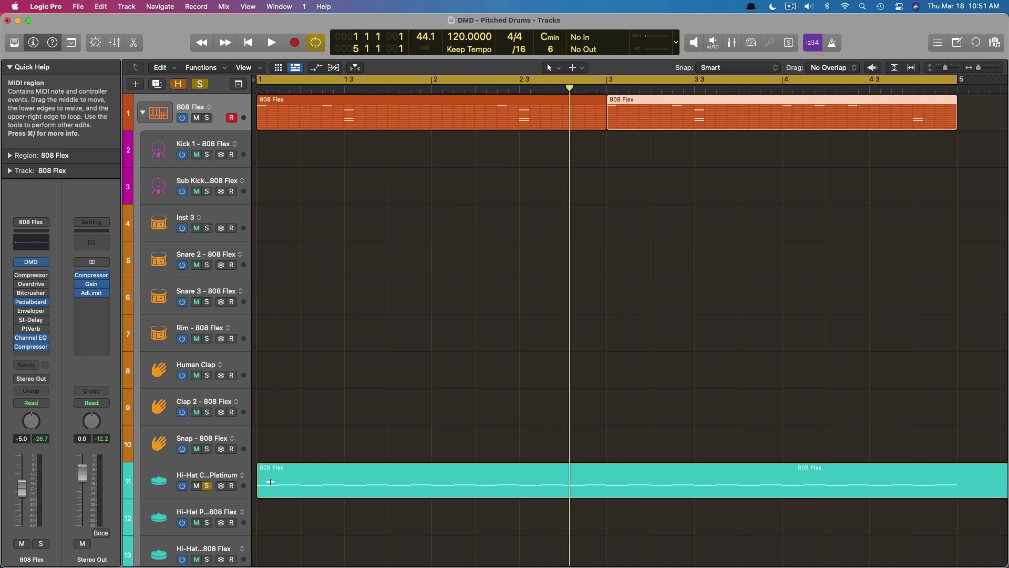
{"action": "scroll", "coordinate": [288, 479], "scroll_direction": "down", "scroll_amount": 1}
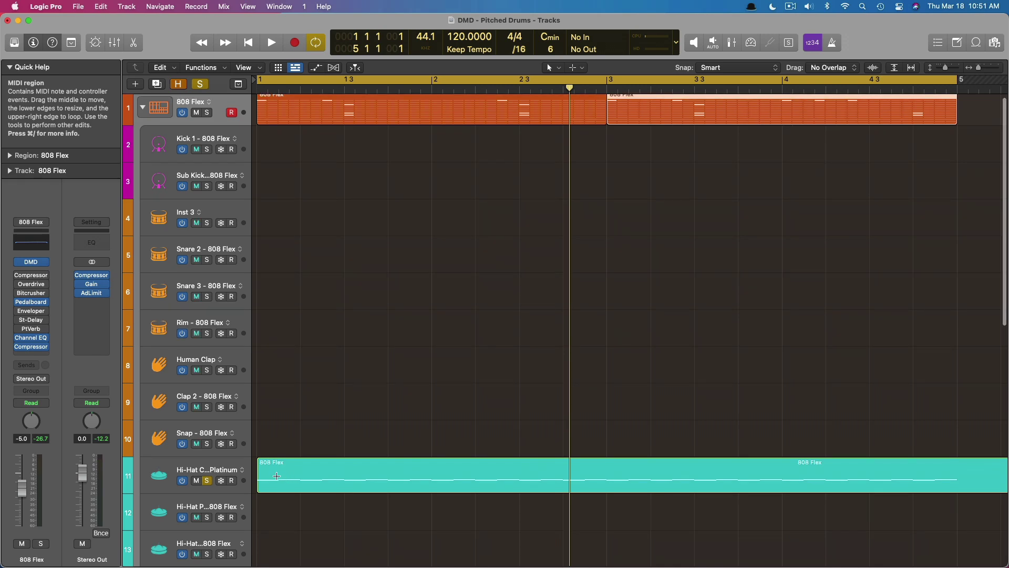
{"action": "double_click", "coordinate": [284, 459]}
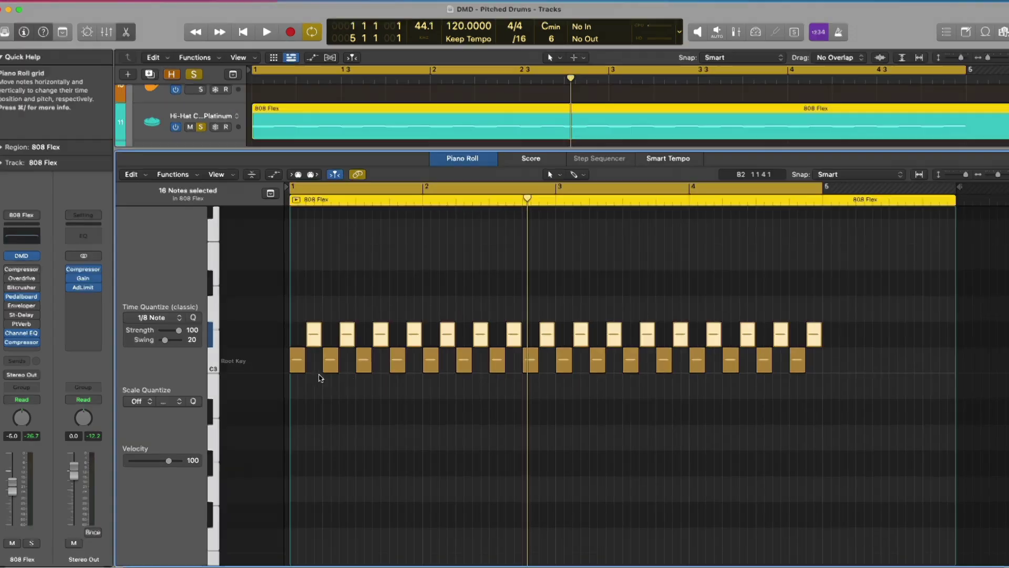
{"action": "key", "text": "space"}
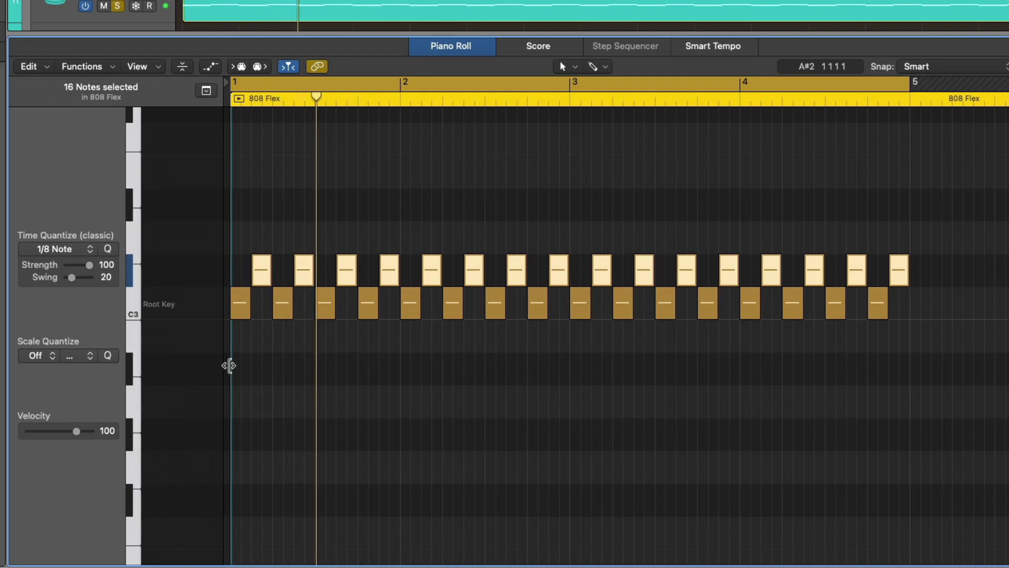
{"action": "scroll", "coordinate": [135, 284], "scroll_direction": "up", "scroll_amount": 2}
{"action": "key", "text": "space"}
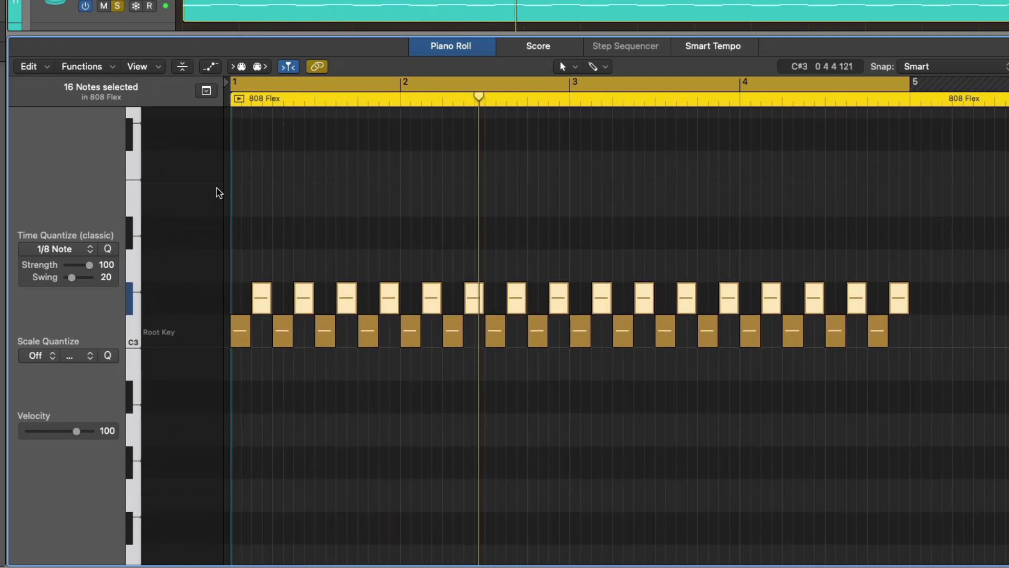
{"action": "key", "text": "x"}
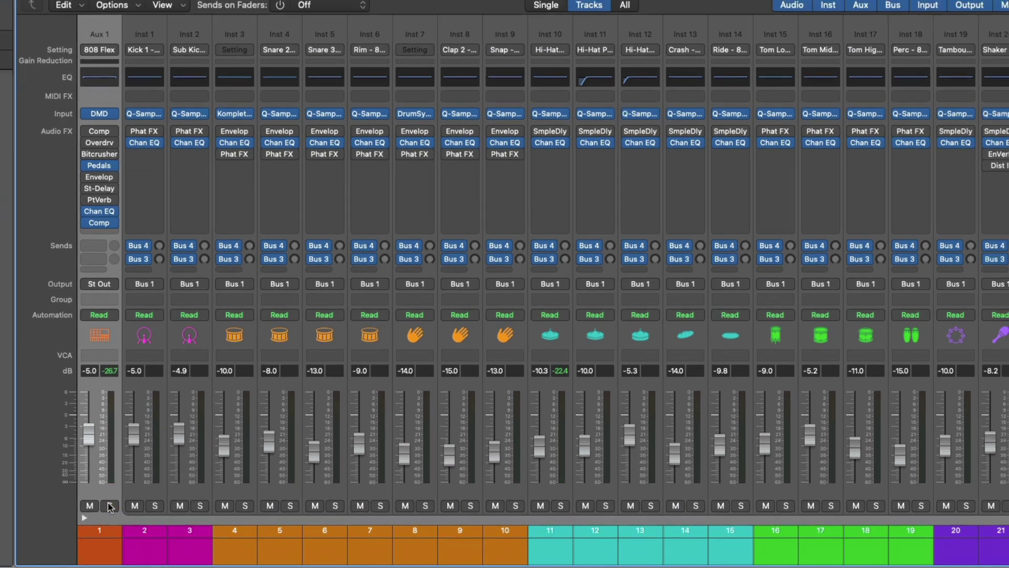
Back in the tracks area, open the hi-hat notes and raise the upper row to F3.
{"action": "key", "text": "x"}
{"action": "key", "text": "space"}
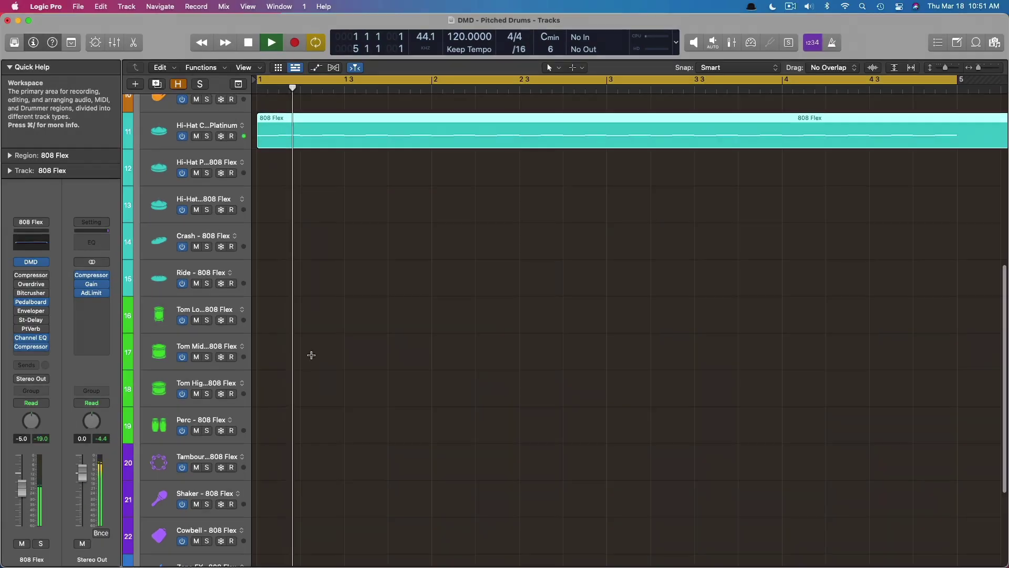
{"action": "scroll", "coordinate": [295, 231], "scroll_direction": "up", "scroll_amount": 3}
{"action": "key", "text": "p"}
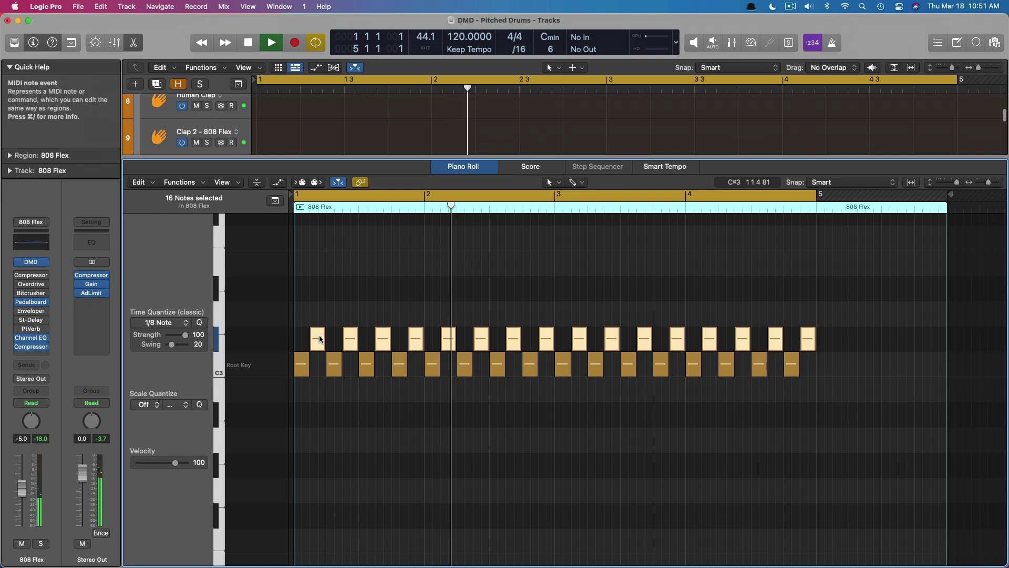
{"action": "left_click_drag", "start_coordinate": [317, 340], "coordinate": [316, 235]}
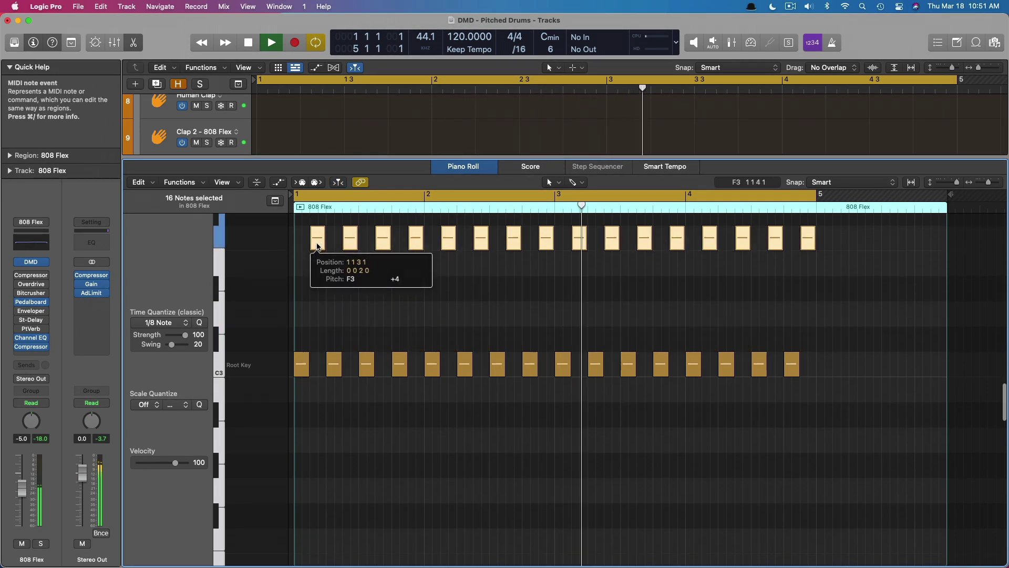
{"action": "scroll", "coordinate": [351, 275], "scroll_direction": "up", "scroll_amount": 3}
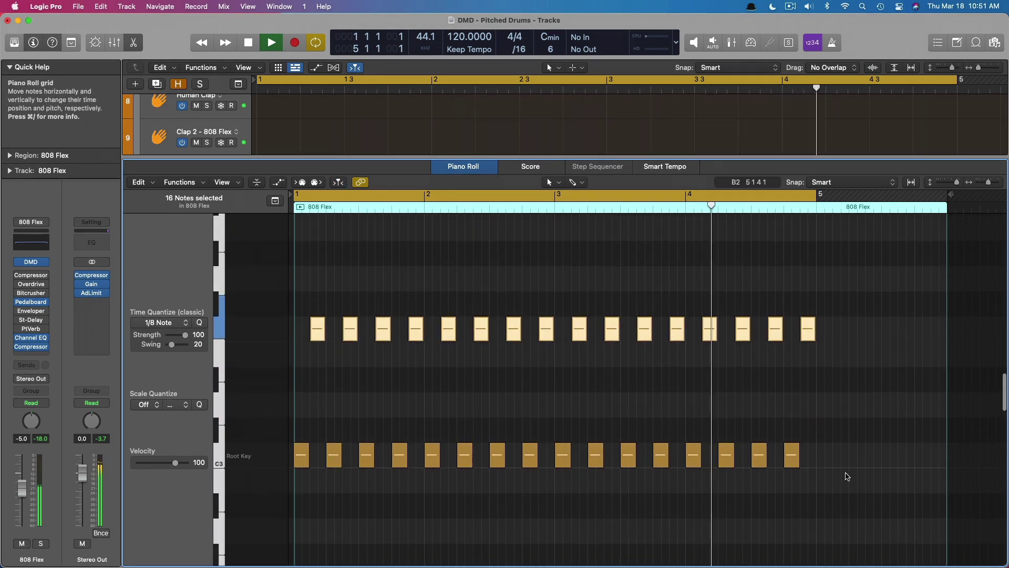
{"action": "key", "text": "space"}
Raise the lower row of notes to just below F3 and play back the pattern.
{"action": "left_click_drag", "start_coordinate": [818, 479], "coordinate": [256, 436]}
{"action": "left_click_drag", "start_coordinate": [335, 455], "coordinate": [350, 309]}
{"action": "key", "text": "space"}
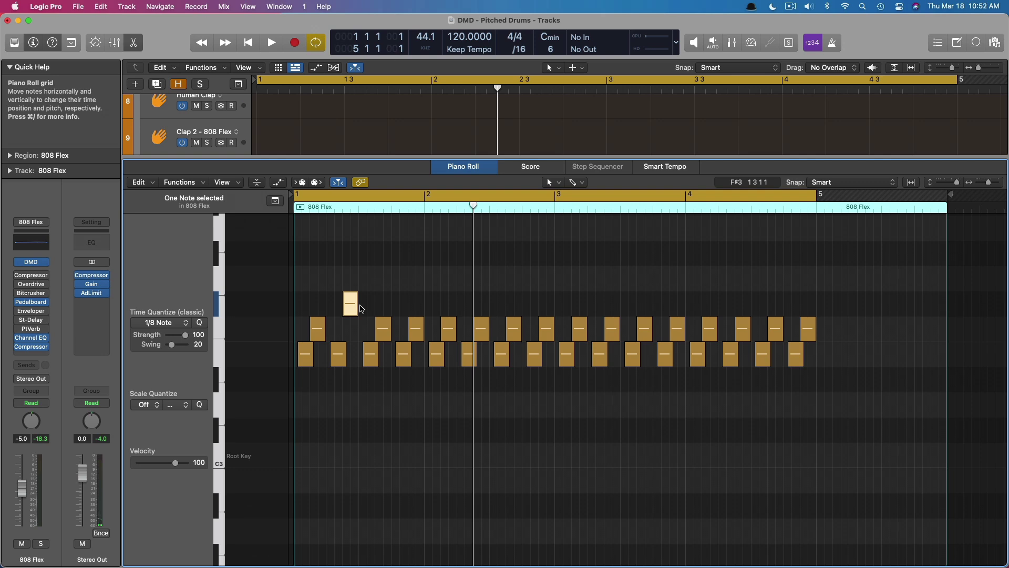
{"action": "key", "text": "e"}
{"action": "key", "text": "z"}
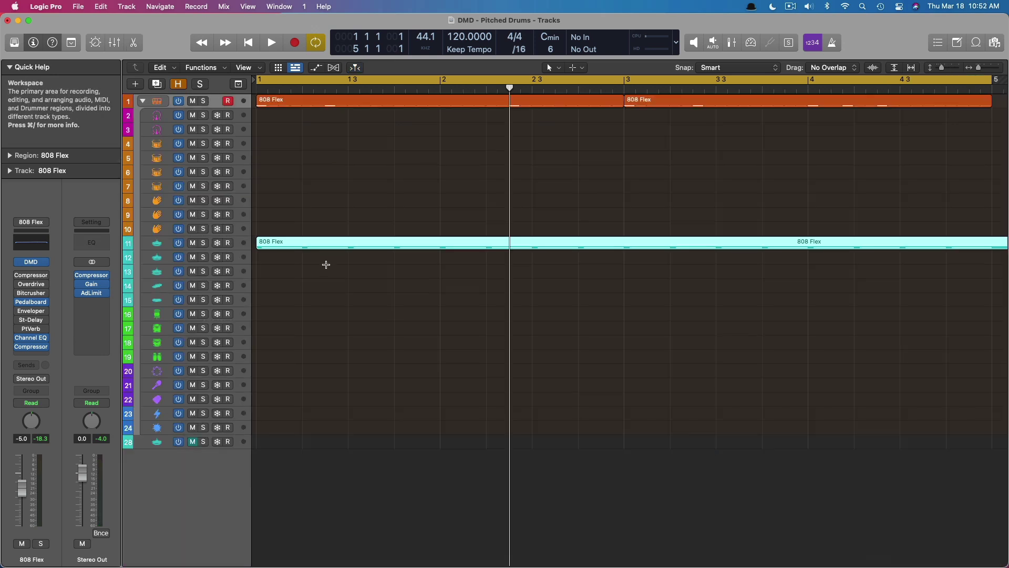